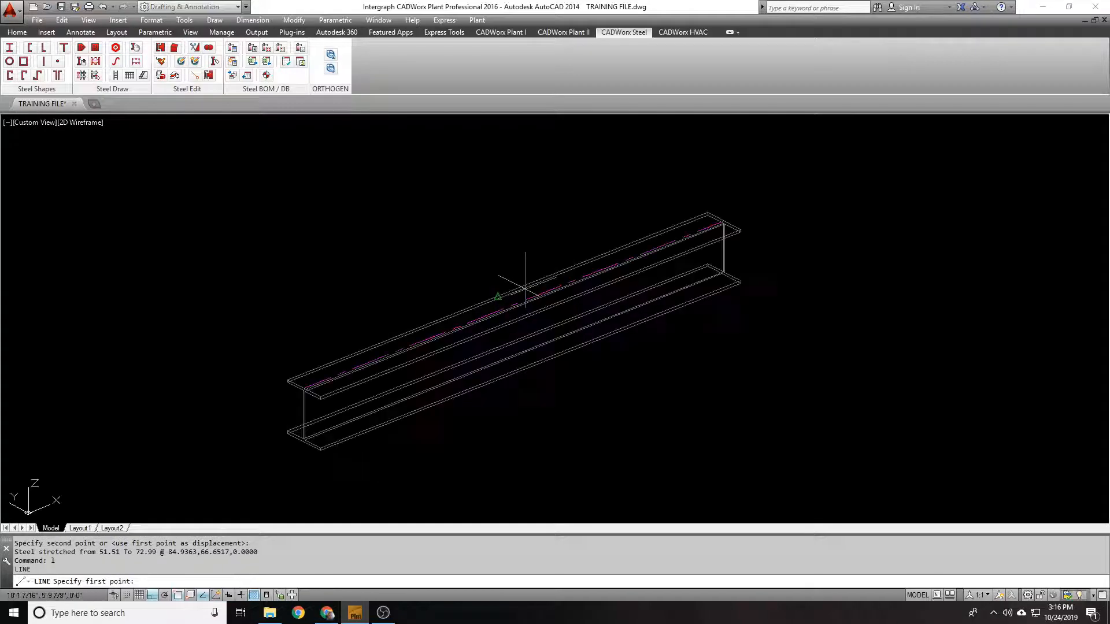
Draw a cutting line across the beam, starting from the midpoint of its top edge and extending outward
left_click(524, 286)
left_click(666, 377)
key("Return")
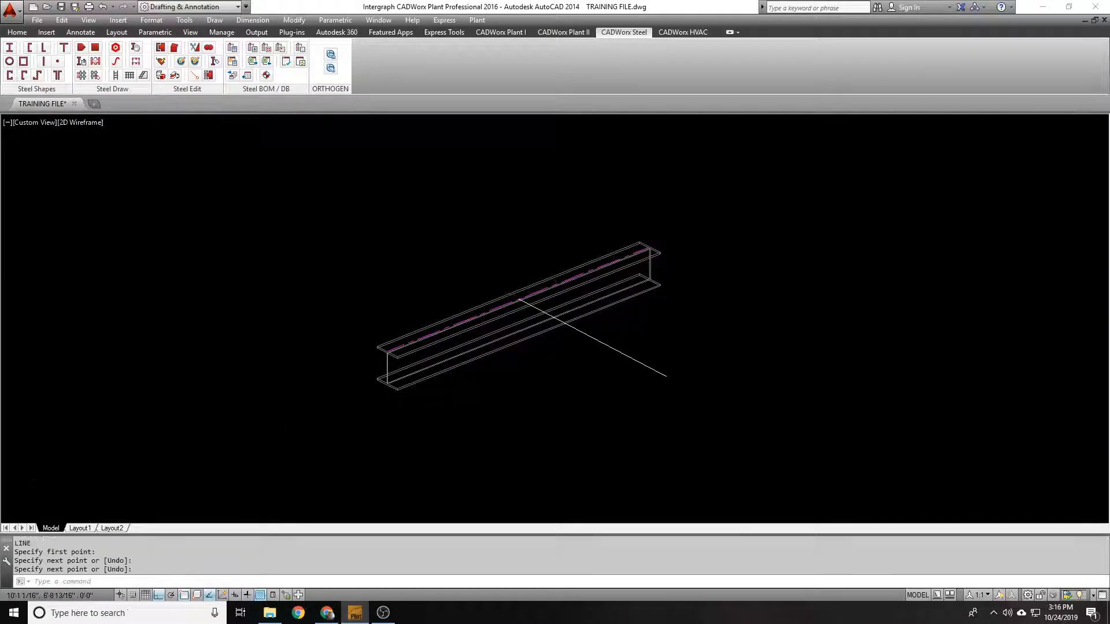
Cut the steel beam in two along the drawn line, using the Line option
scroll(473, 276, "down", 2)
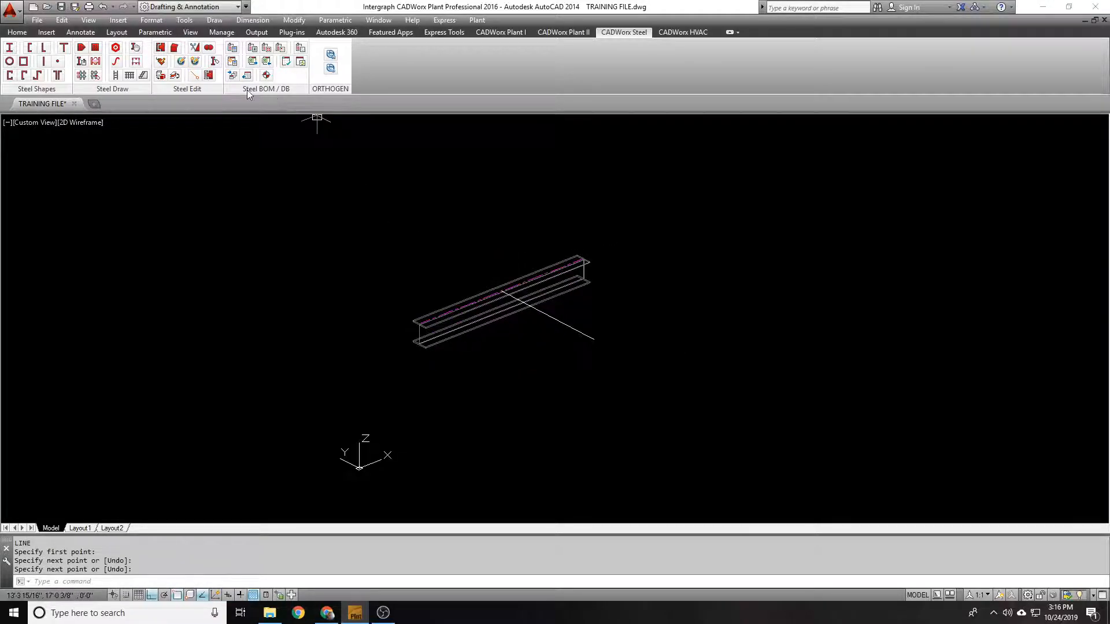
left_click(194, 48)
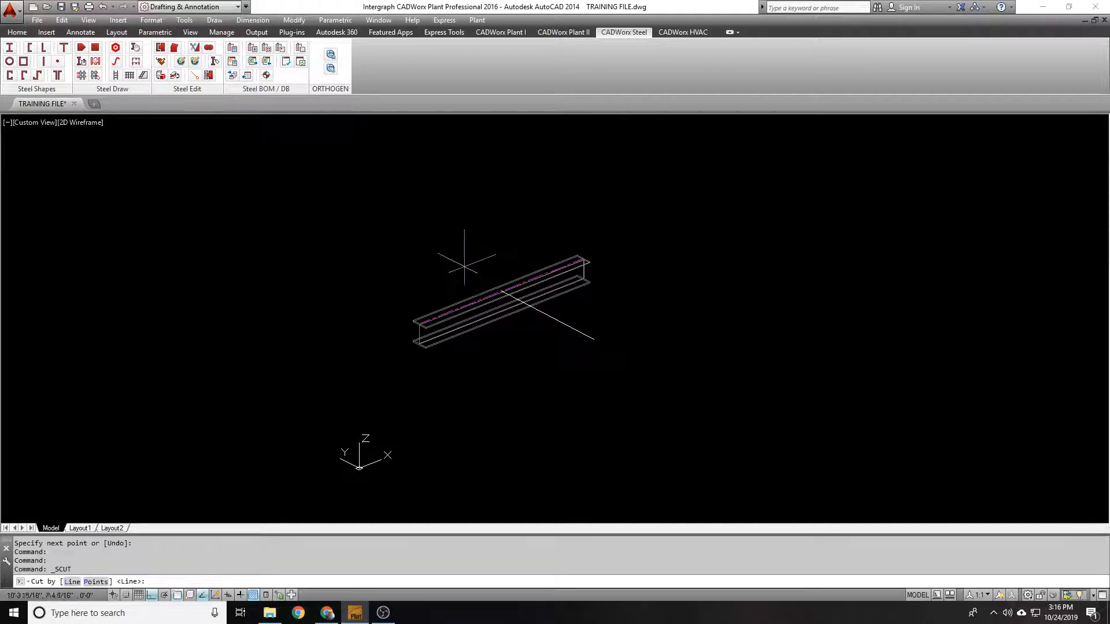
key("Return")
scroll(512, 280, "up", 2)
left_click(547, 327)
key("Return")
left_click(545, 267)
key("Return")
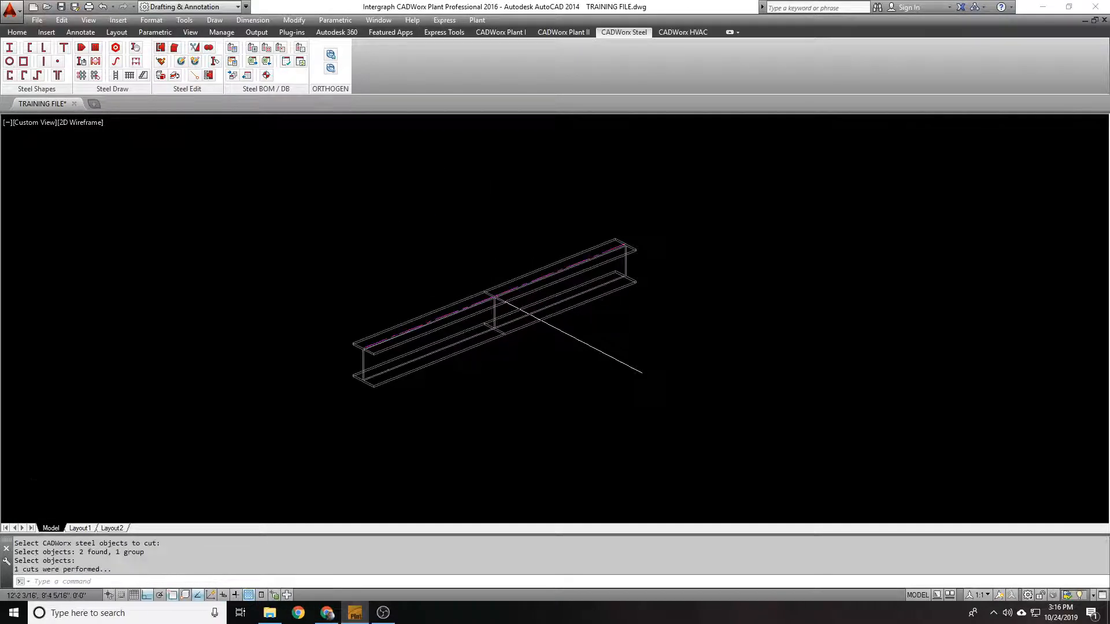
Erase the cutting line and check that the upper half of the beam selects as a separate member
scroll(480, 207, "down", 2)
key("e")
key("Return")
left_click(549, 290)
key("Return")
scroll(516, 242, "up", 2)
left_click(507, 253)
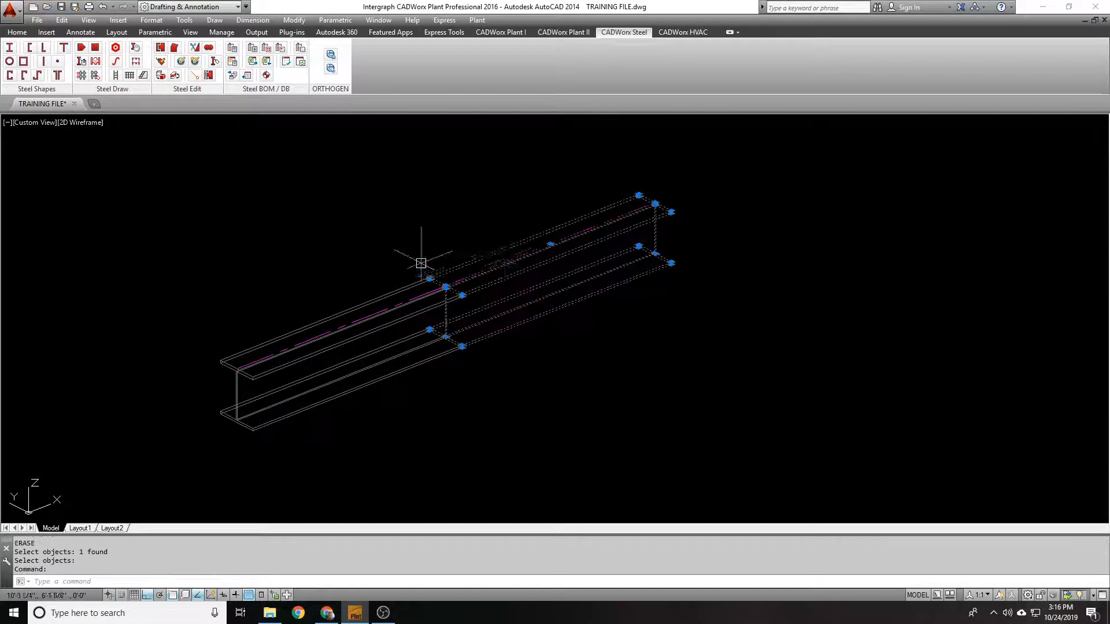
scroll(458, 241, "down", 1)
key("Escape")
Copy the lower half of the cut beam to the open space in front of the original
scroll(487, 300, "down", 1)
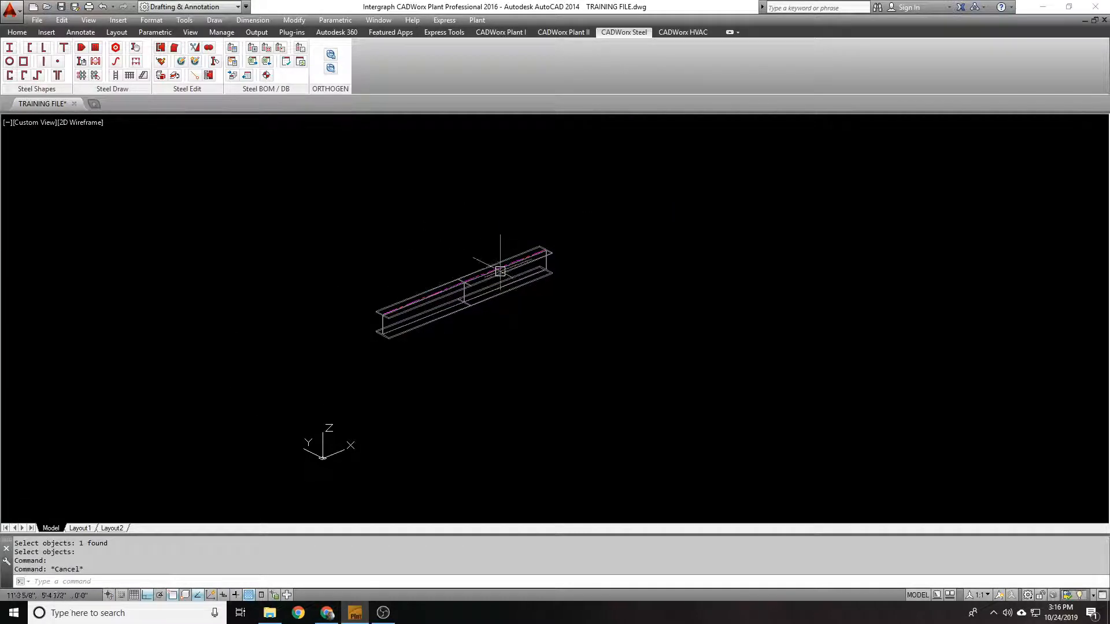
type("co")
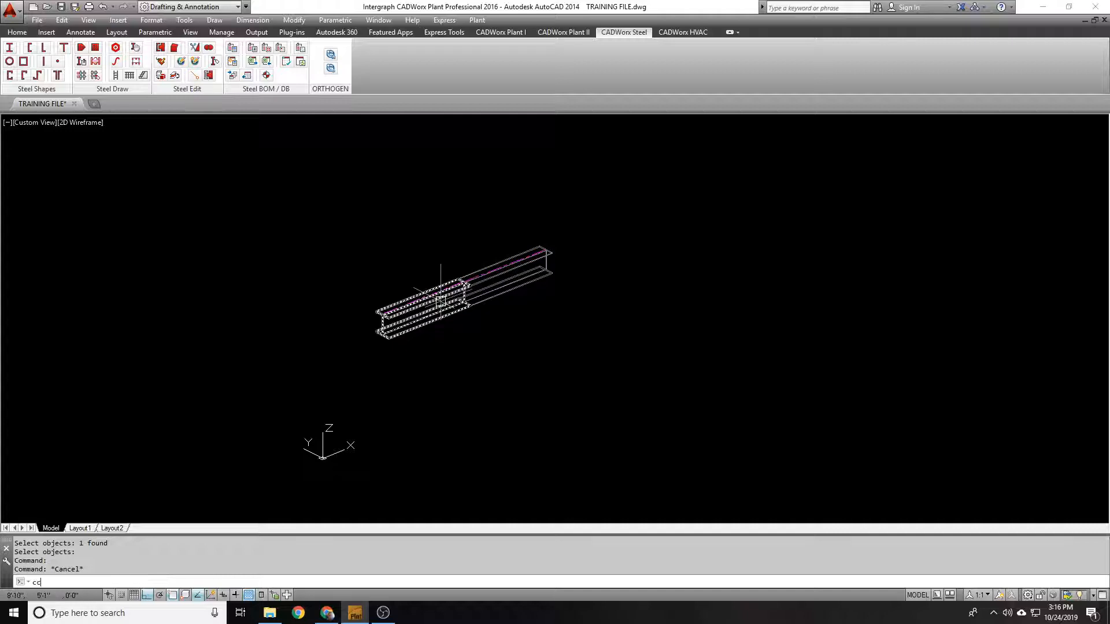
key("Return")
left_click(442, 301)
key("Return")
left_click(439, 303)
left_click(518, 352)
key("Return")
scroll(519, 352, "up", 3)
Copy the new front beam piece from its near top corner to its far top corner, placing the two end to end
type("co")
key("Return")
left_click(491, 369)
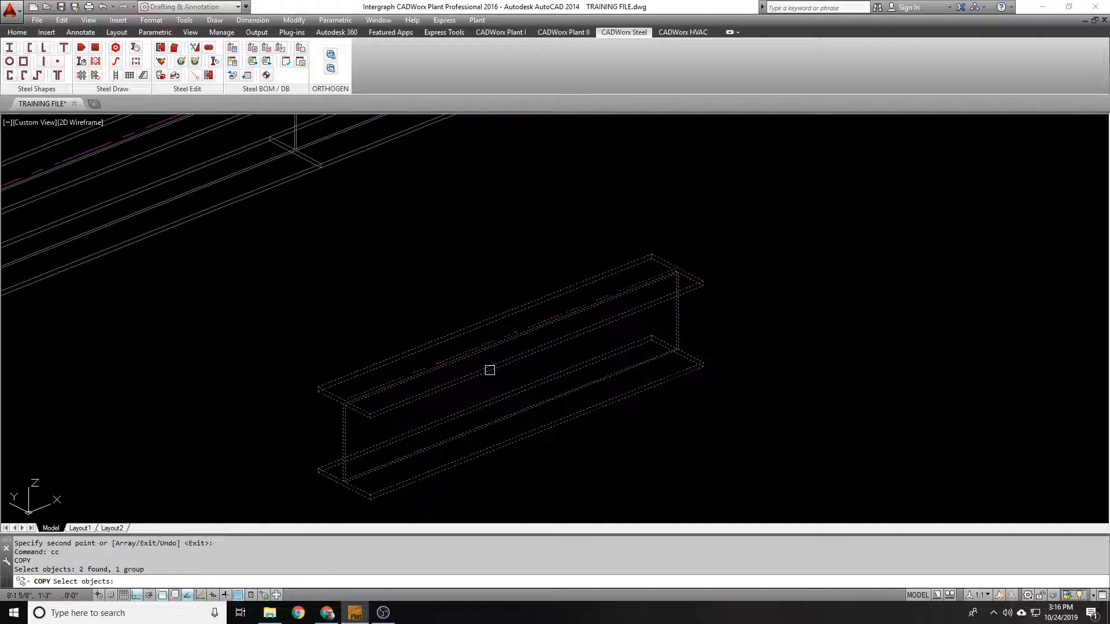
key("Return")
left_click(317, 386)
left_click(646, 242)
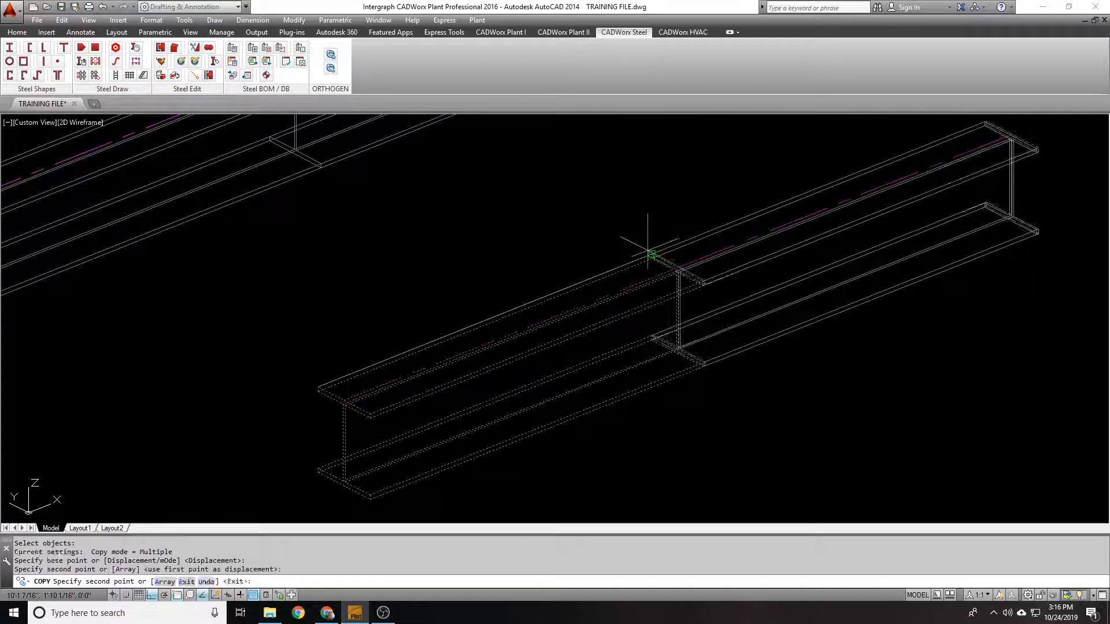
scroll(648, 242, "down", 4)
key("Return")
Union the two halves of the rear beam into a single member
scroll(485, 211, "up", 3)
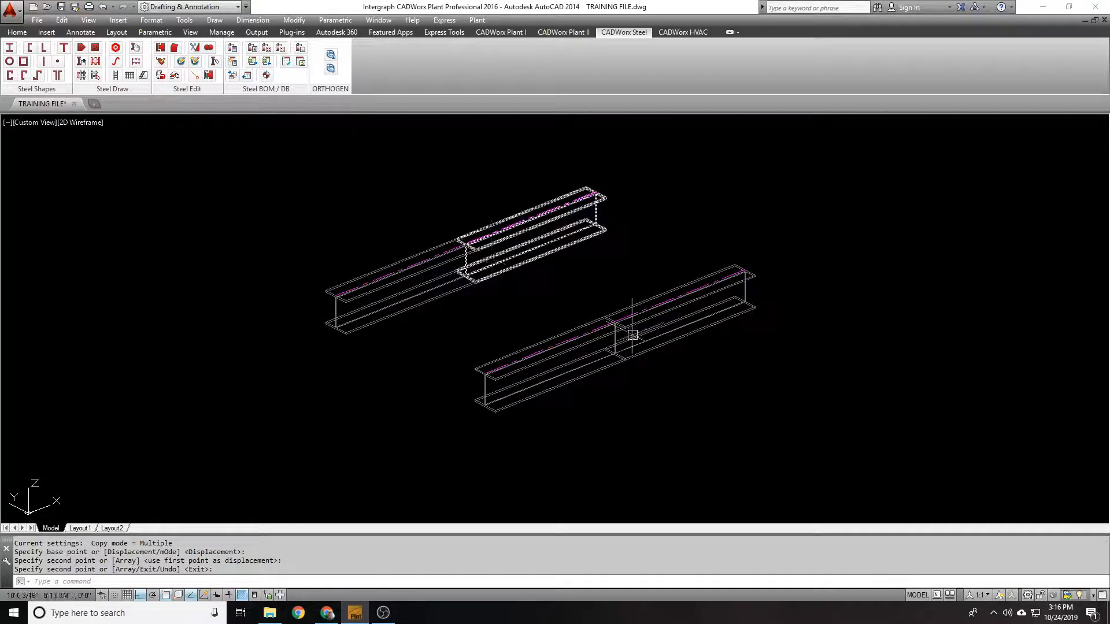
scroll(497, 277, "down", 2)
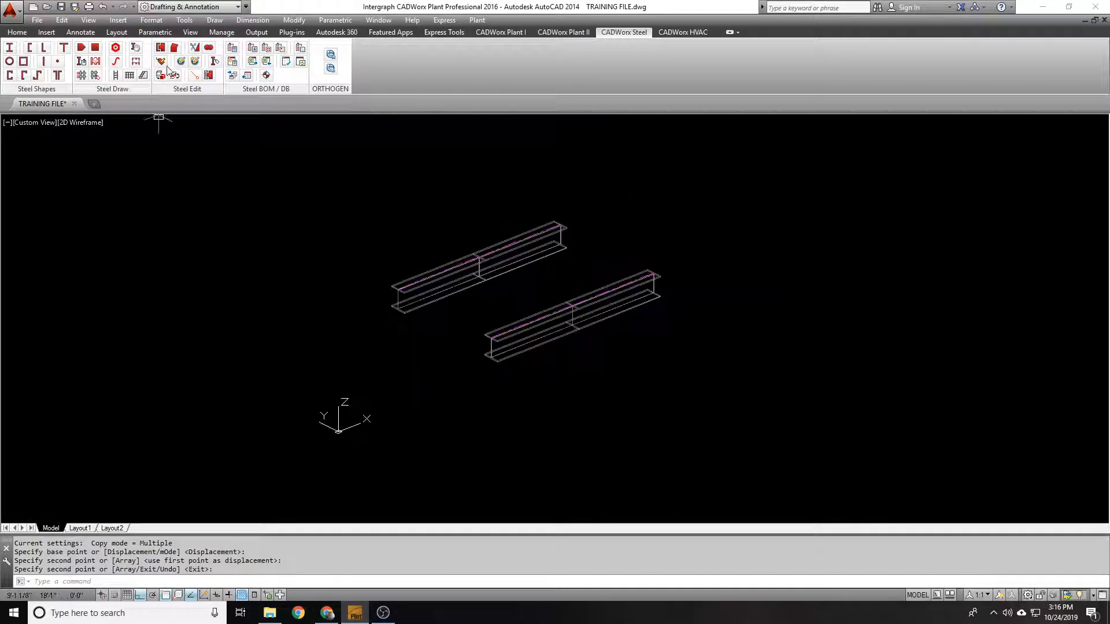
left_click(209, 49)
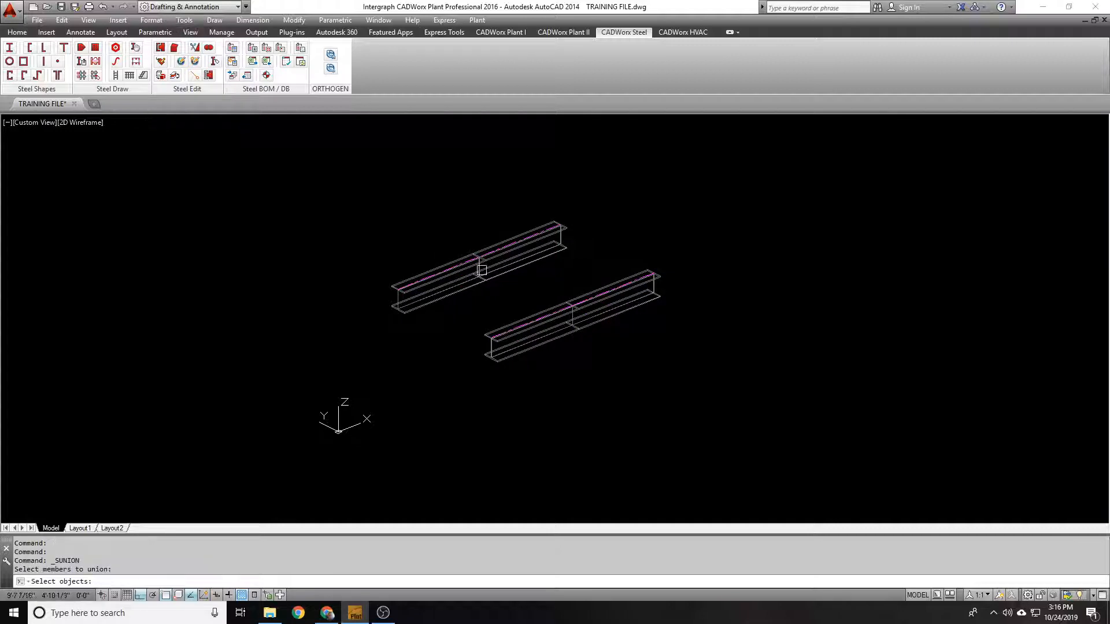
left_click(507, 243)
left_click(439, 269)
key("Return")
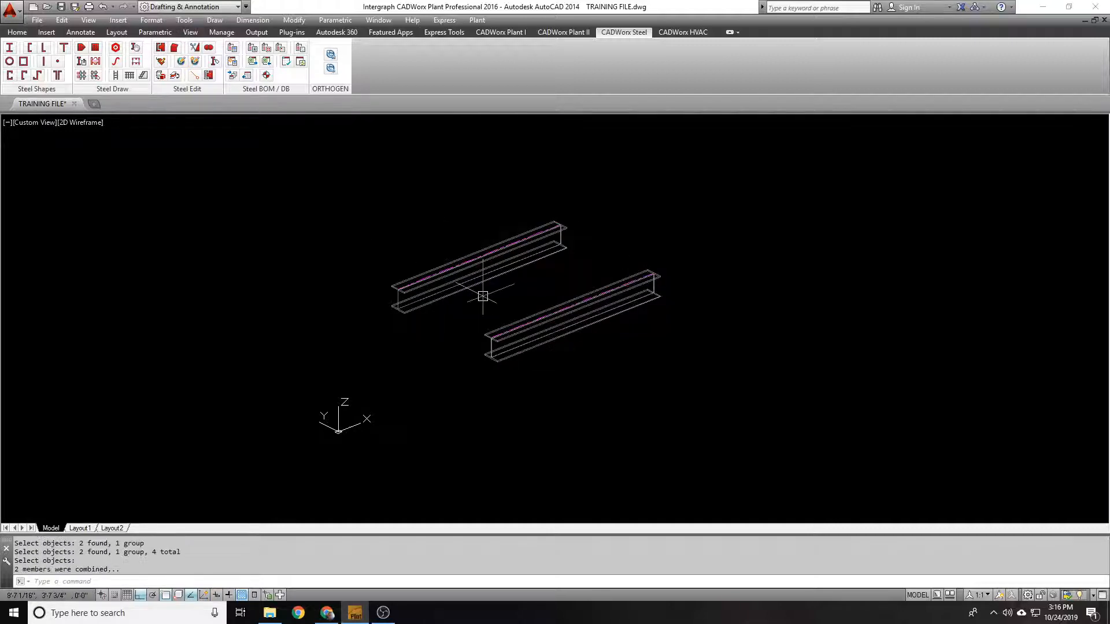
Undo the last union so the front beam is split into two pieces again
scroll(514, 266, "up", 2)
type("u")
key("Return")
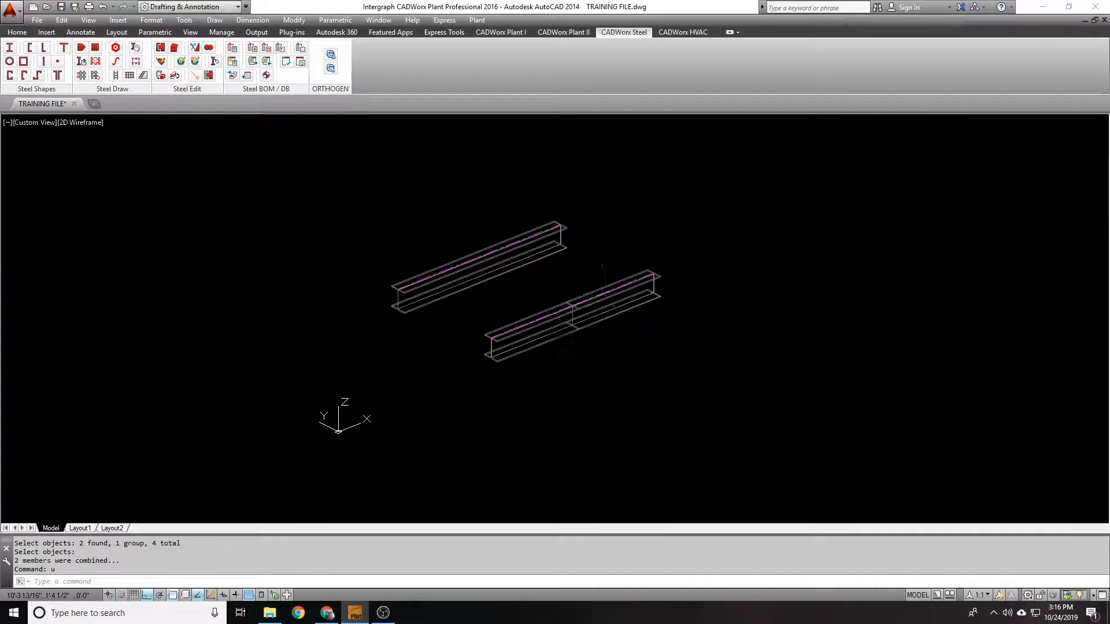
Change the far half of the front beam to member size W6X15
double_click(595, 297)
left_click(489, 209)
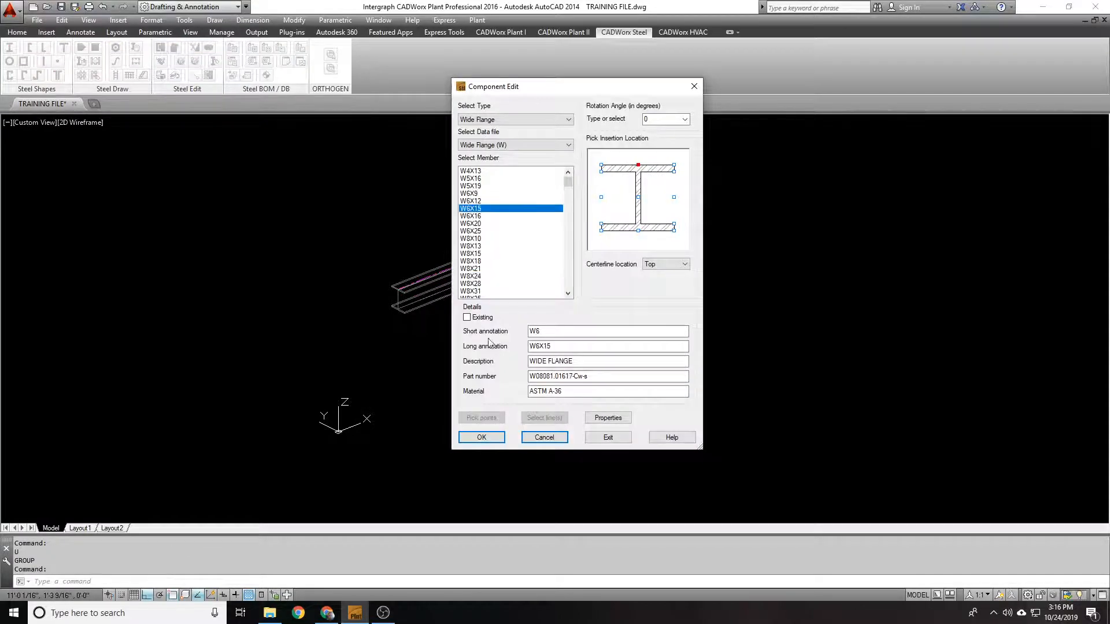
left_click(482, 438)
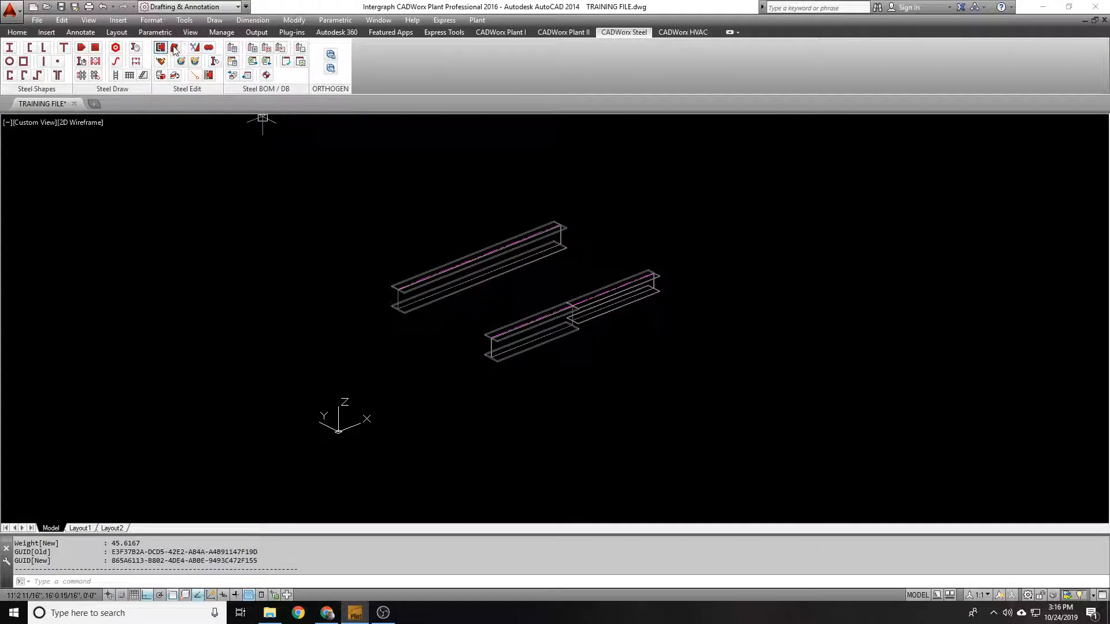
Try to union the W6X15 piece with the larger near half of the front beam
left_click(175, 50)
left_click(607, 300)
left_click(543, 317)
key("Return")
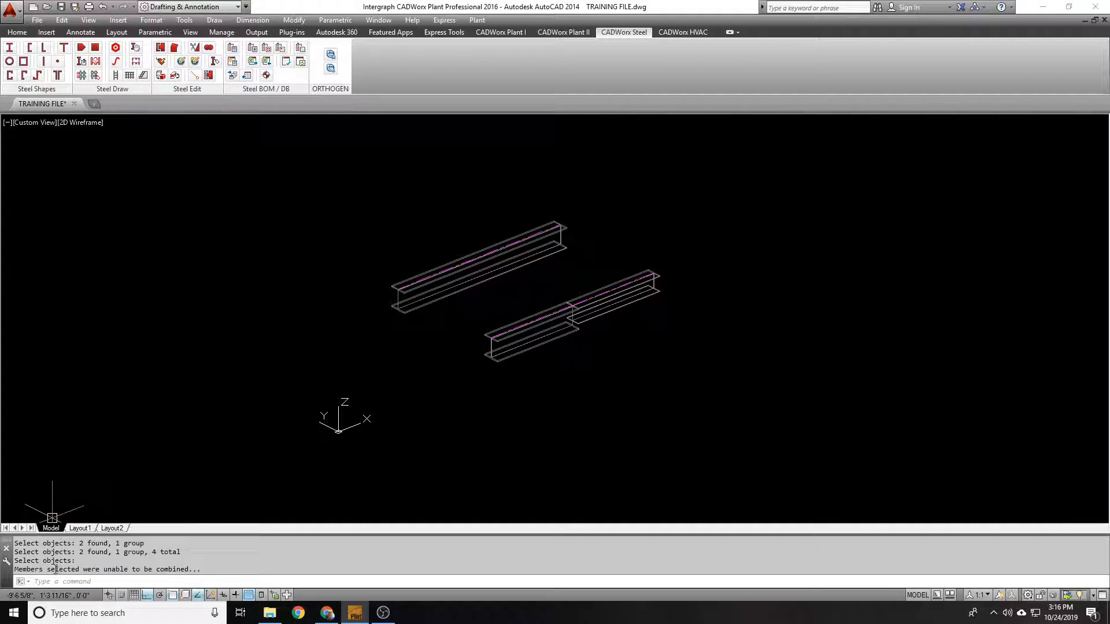
key("Return")
left_click(528, 319)
left_click(593, 282)
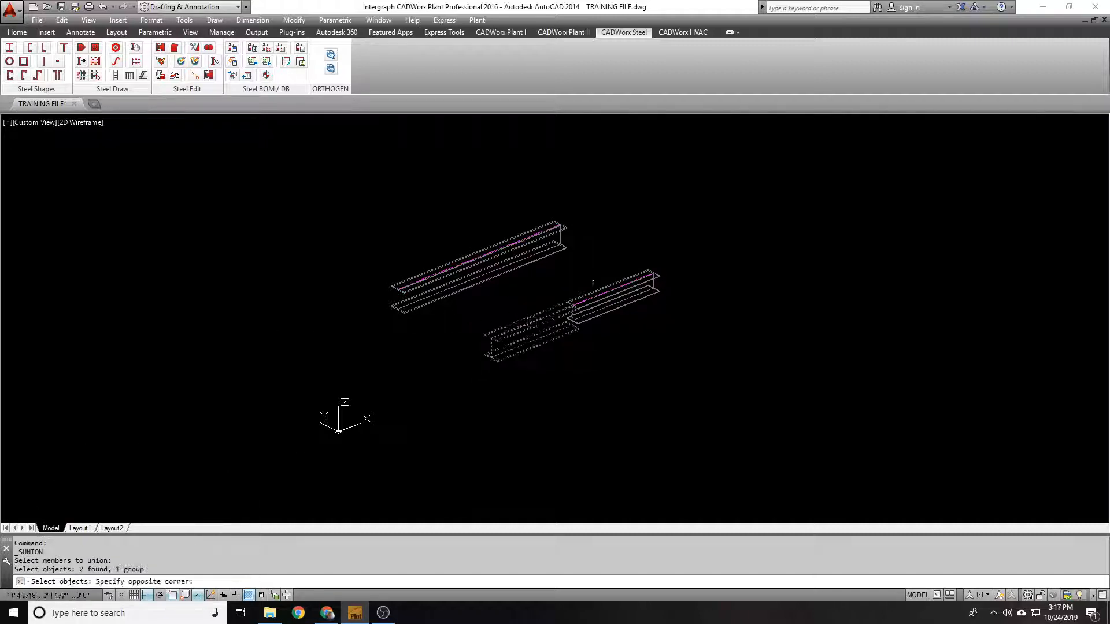
left_click(600, 281)
left_click(609, 286)
key("Return")
scroll(579, 298, "up", 3)
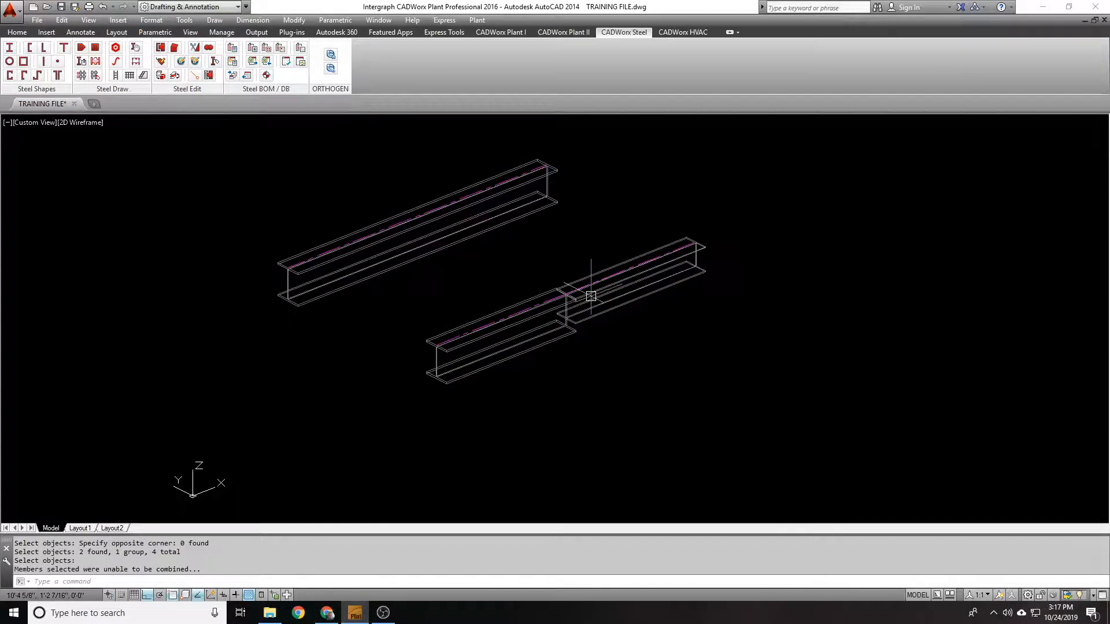
Cancel the component edit and undo the member size change on the front beam's far half
double_click(591, 295)
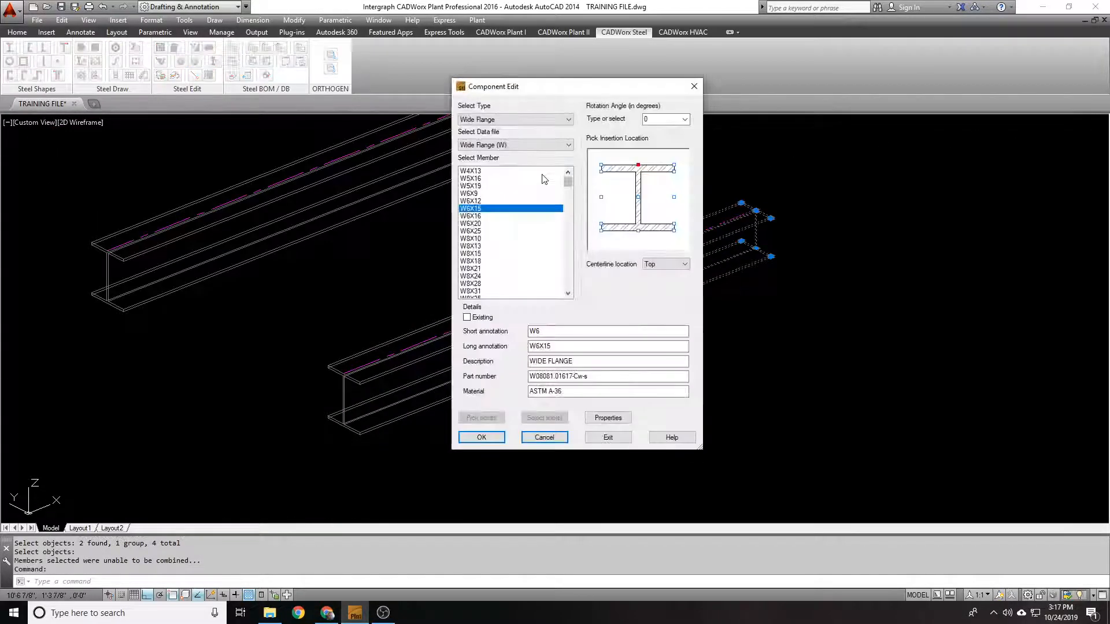
key("Escape")
key("ctrl+z")
key("ctrl+z")
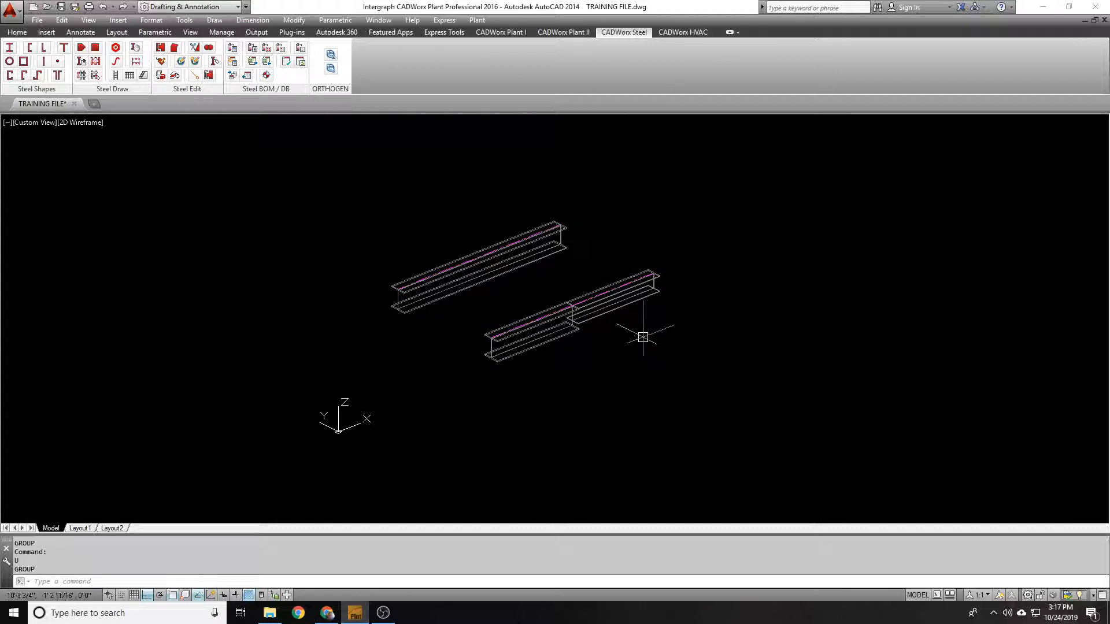
key("ctrl+z")
Change the insertion location of the front beam's far half to the centre of the profile
scroll(608, 300, "up", 2)
double_click(603, 298)
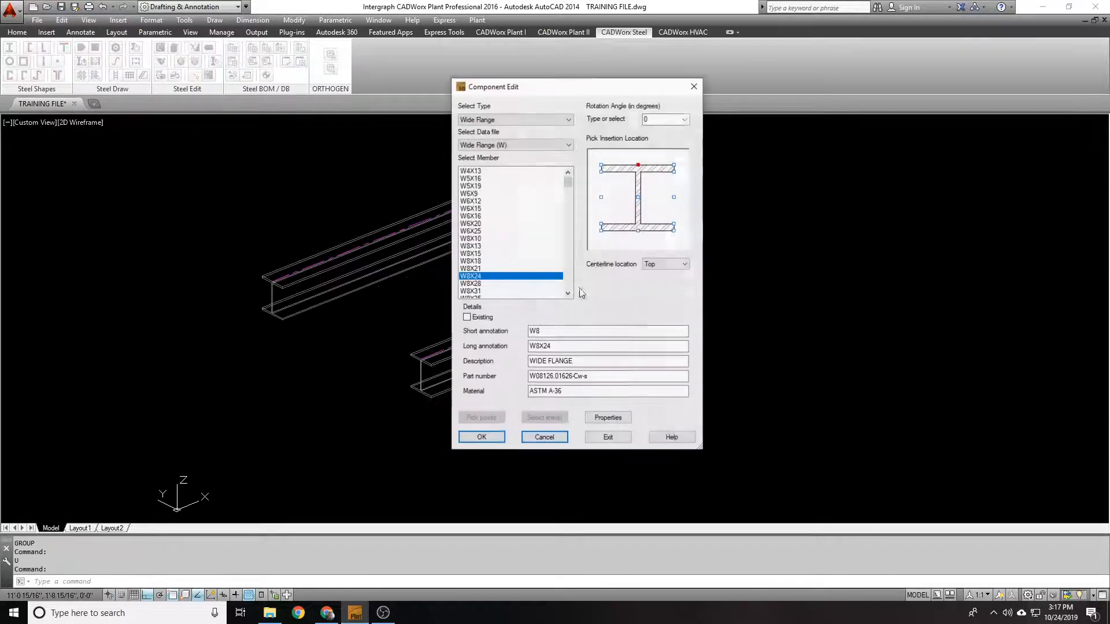
left_click(481, 437)
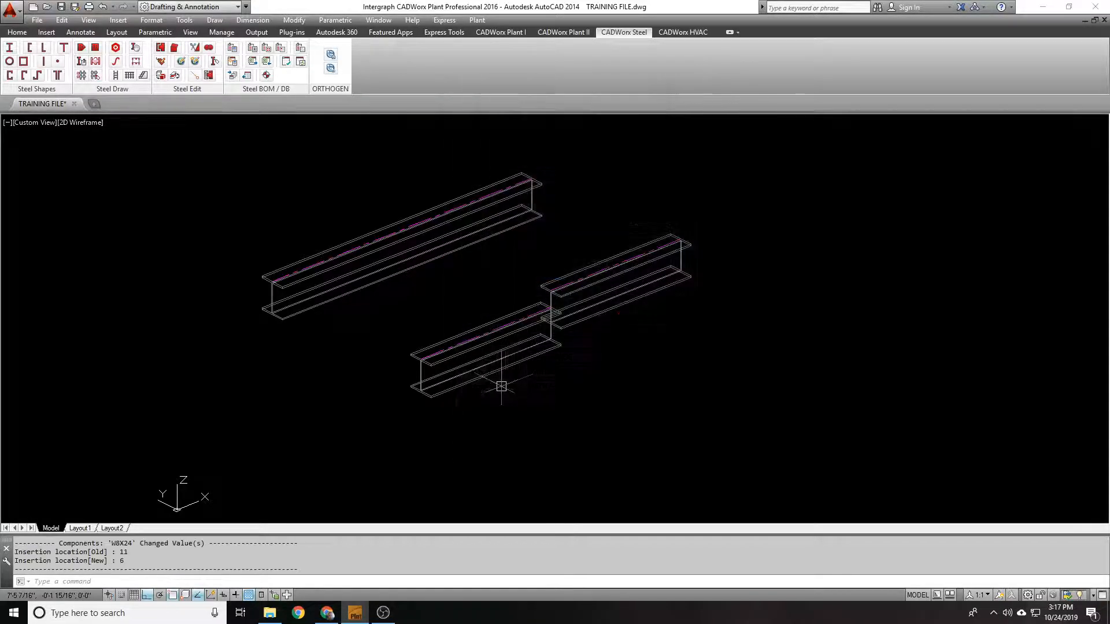
Try to union the two front beam halves with their different insertion locations
left_click(209, 48)
left_click(582, 293)
left_click(462, 338)
key("Return")
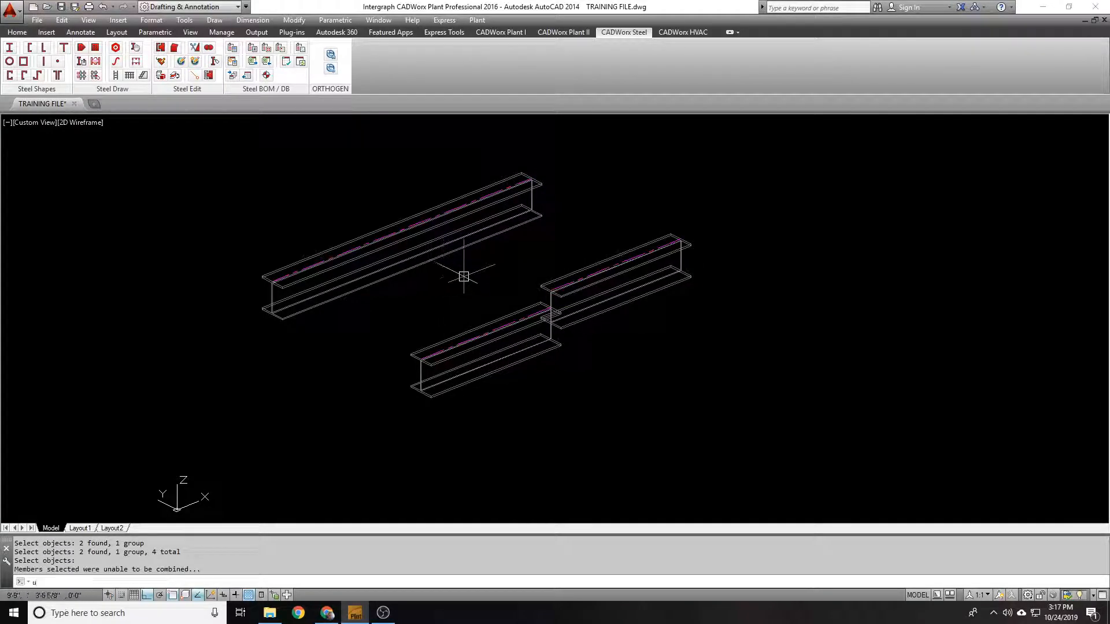
Undo the insertion location change on the front beam's far half
key("Escape")
left_click(611, 289)
key("Escape")
key("ctrl+z")
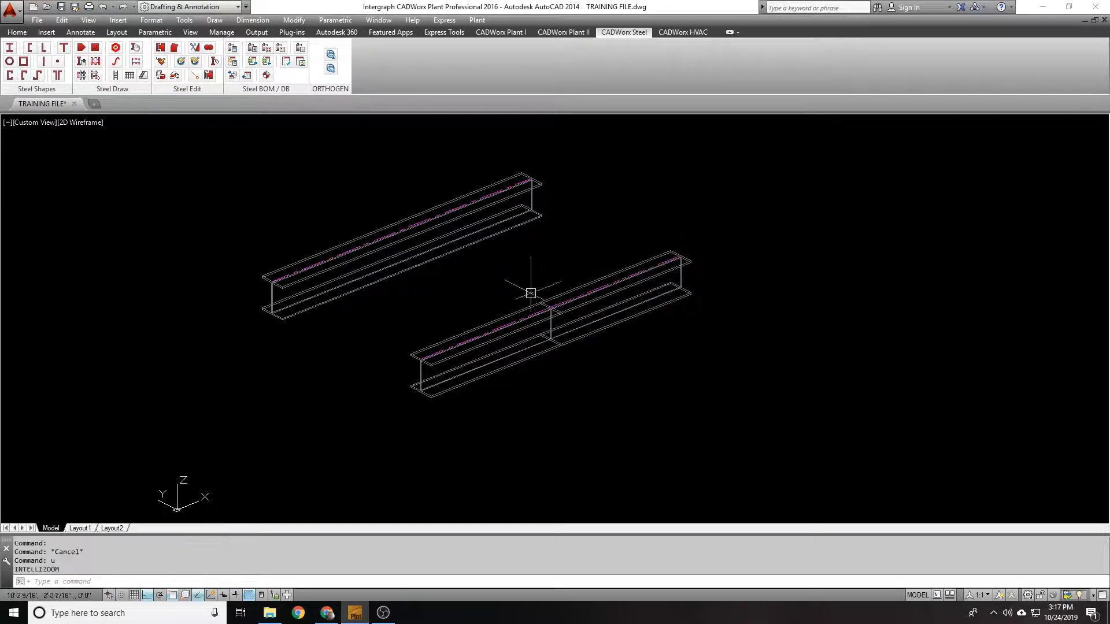
Set the centerline location of the front beam's far half to Center
double_click(544, 301)
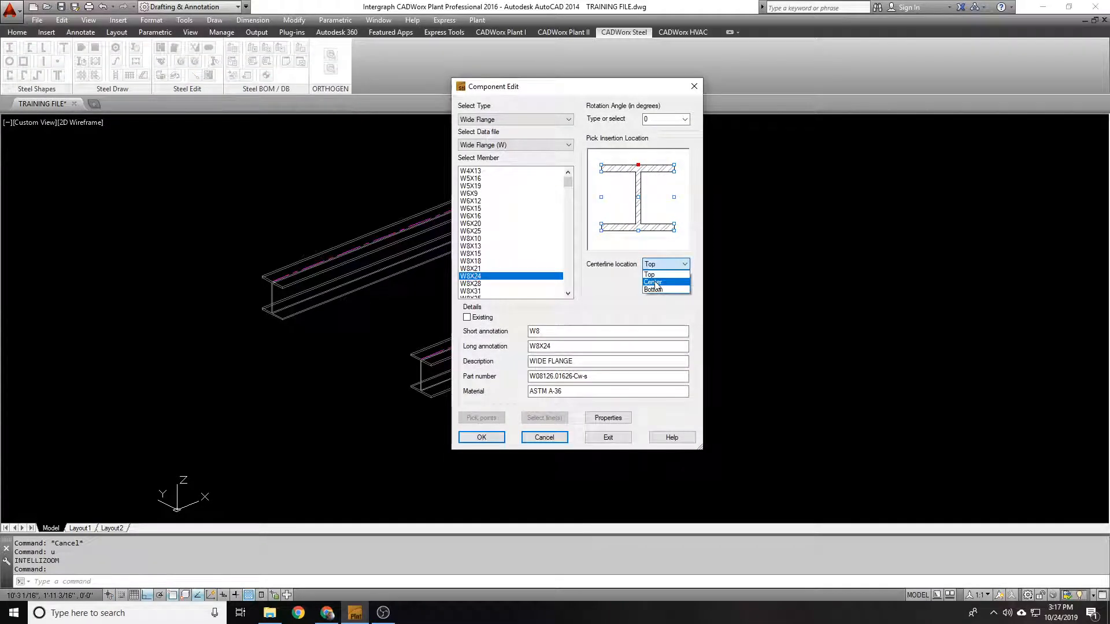
left_click(659, 279)
left_click(481, 437)
Try to union the two front beam halves with their different centerline locations
left_click(197, 61)
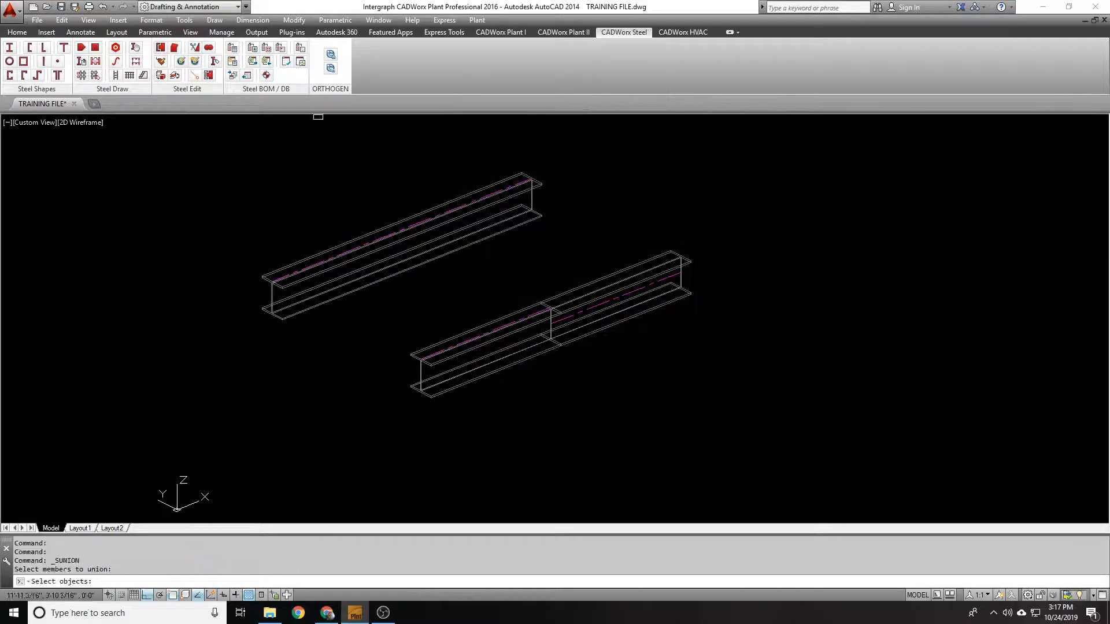
left_click(539, 310)
left_click(565, 312)
key("Return")
Undo the centerline location change on the front beam's far half
type("u")
key("Return")
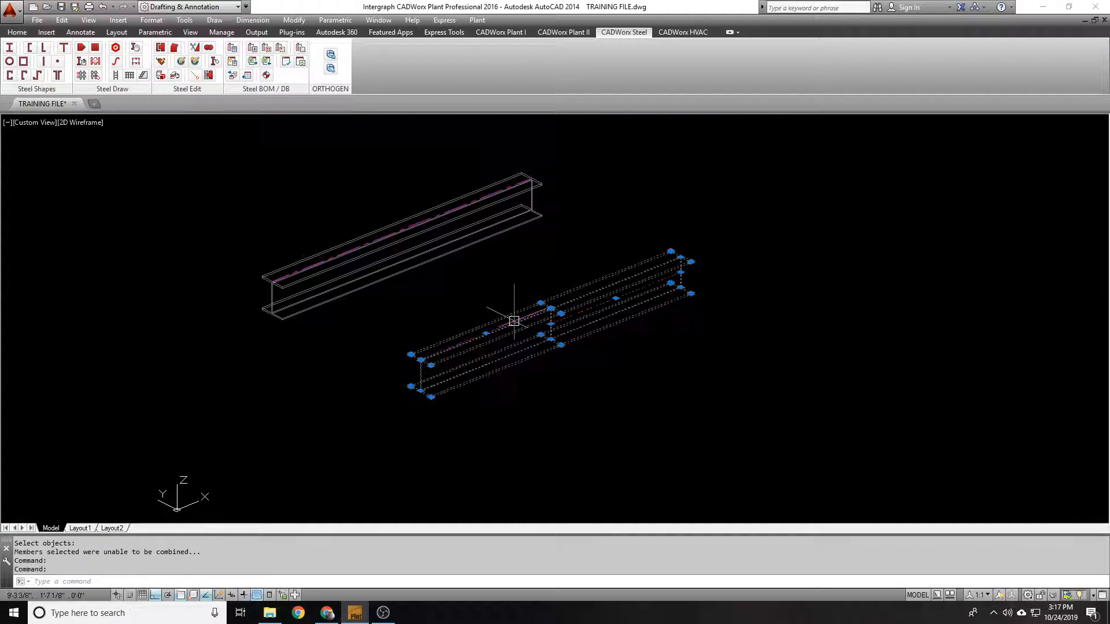
key("Return")
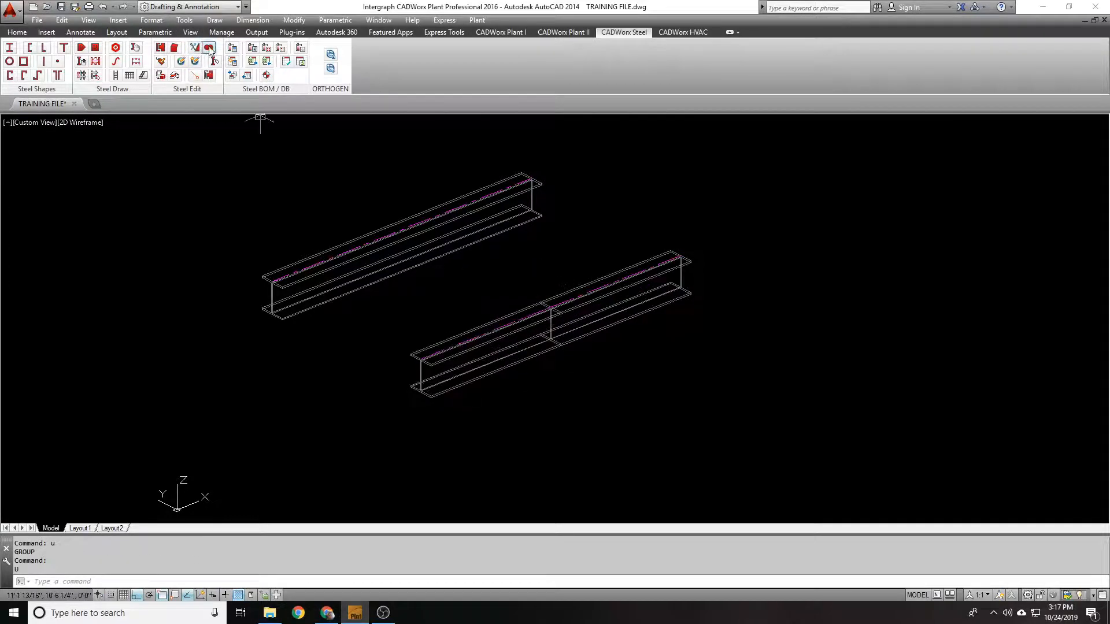
Union the two matching halves of the front beam into one member and check that it selects as one piece
left_click(209, 48)
left_click(612, 289)
left_click(491, 368)
key("Return")
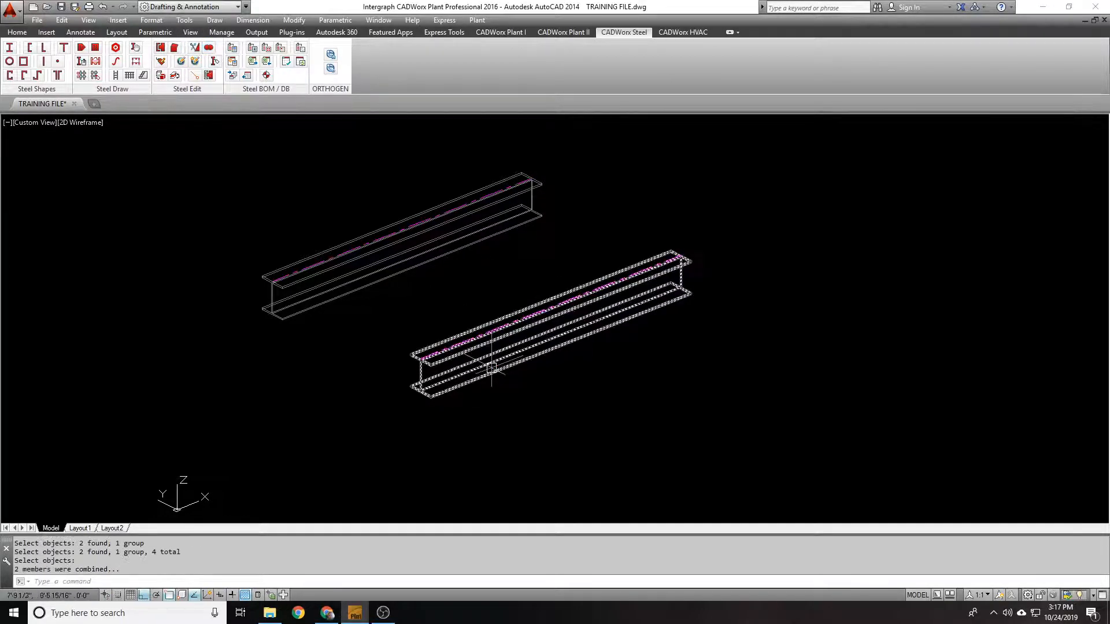
double_click(548, 311)
key("Return")
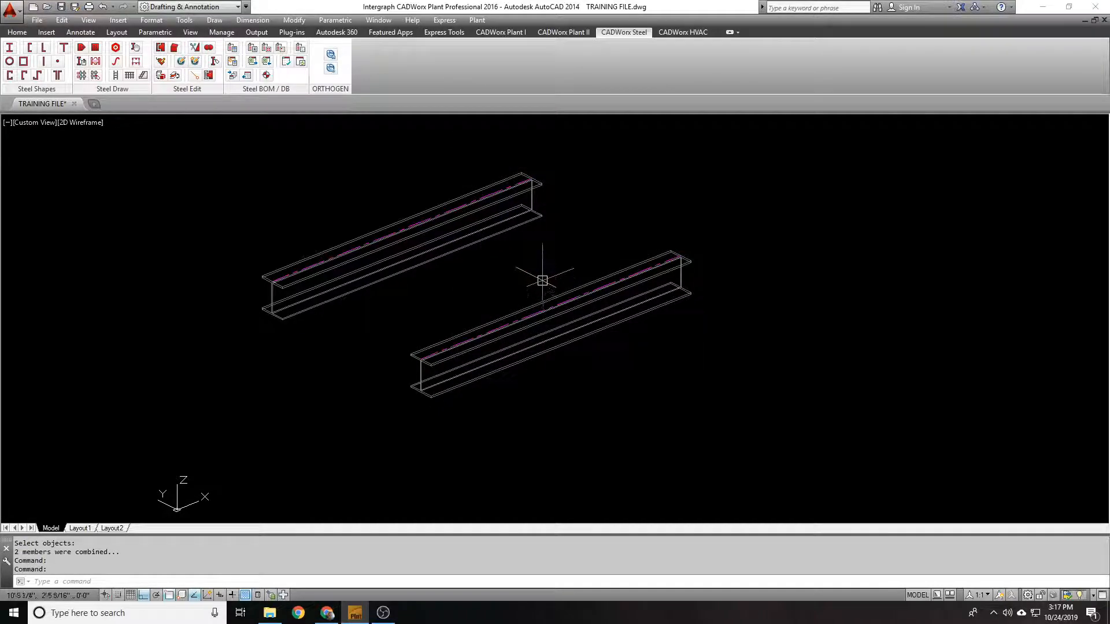
left_click(554, 298)
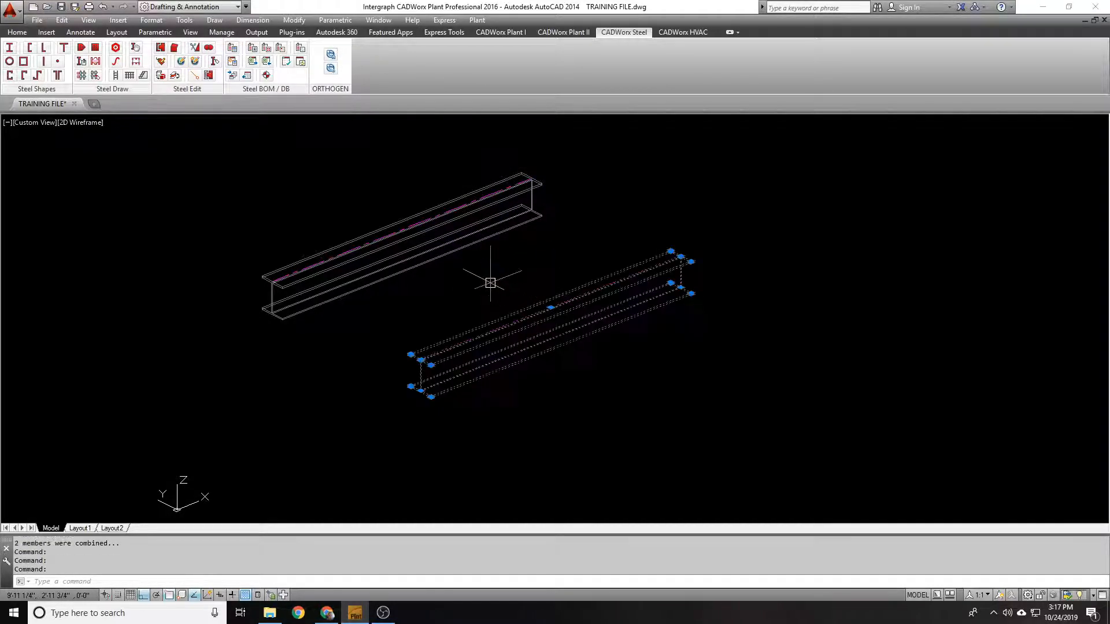
key("Escape")
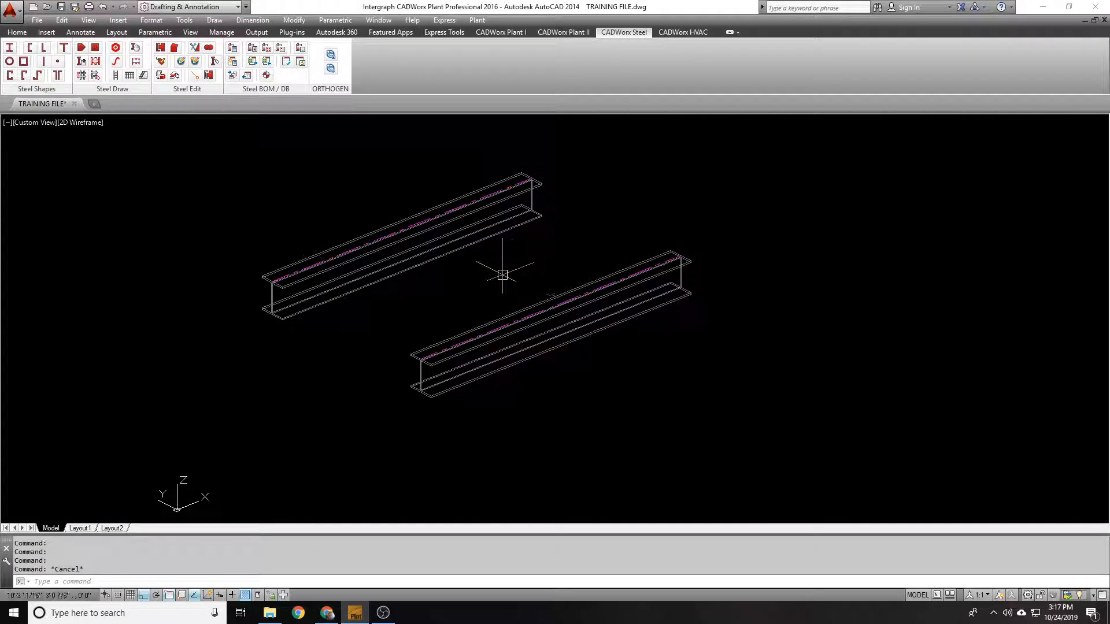
Move the front beam so that its near end meets the far end of the rear beam
scroll(421, 257, "down", 1)
type("m")
key("Return")
left_click(483, 296)
key("Return")
scroll(453, 307, "up", 6)
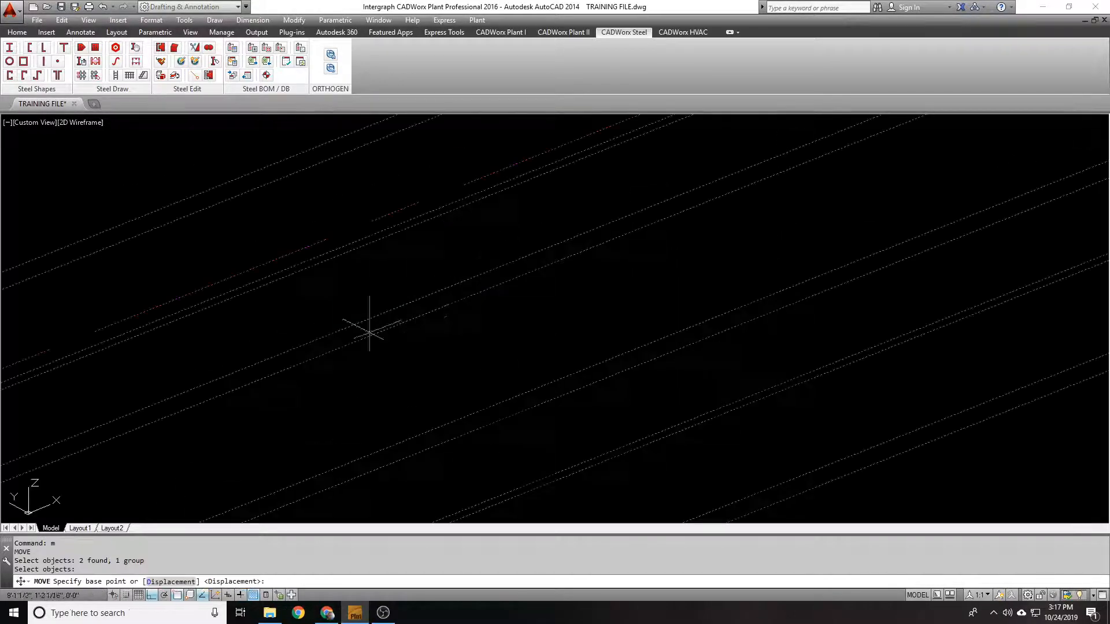
scroll(369, 332, "down", 4)
left_click(297, 370)
scroll(404, 272, "down", 2)
scroll(446, 295, "up", 5)
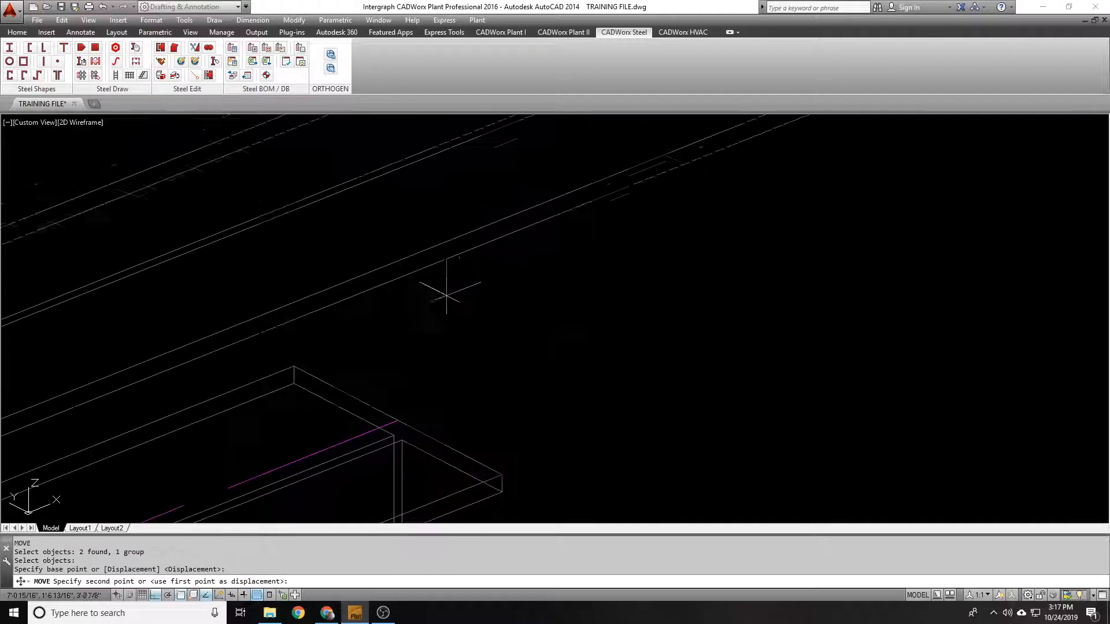
left_click(393, 421)
scroll(487, 259, "down", 5)
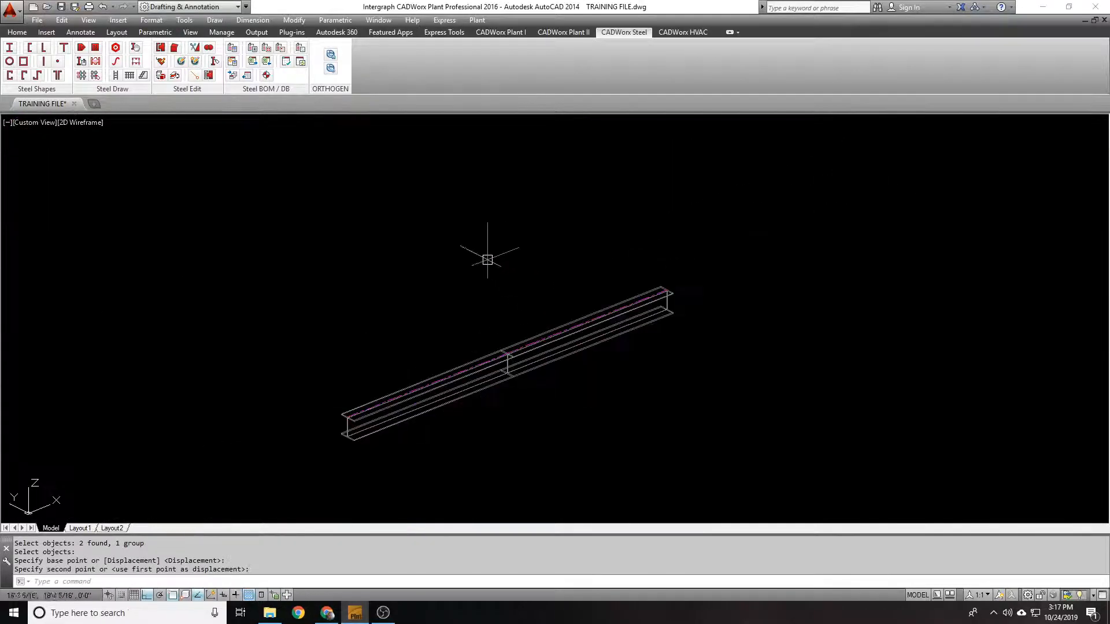
Union the two end-to-end beams into one member, check how it selects, and undo the union
scroll(488, 260, "up", 2)
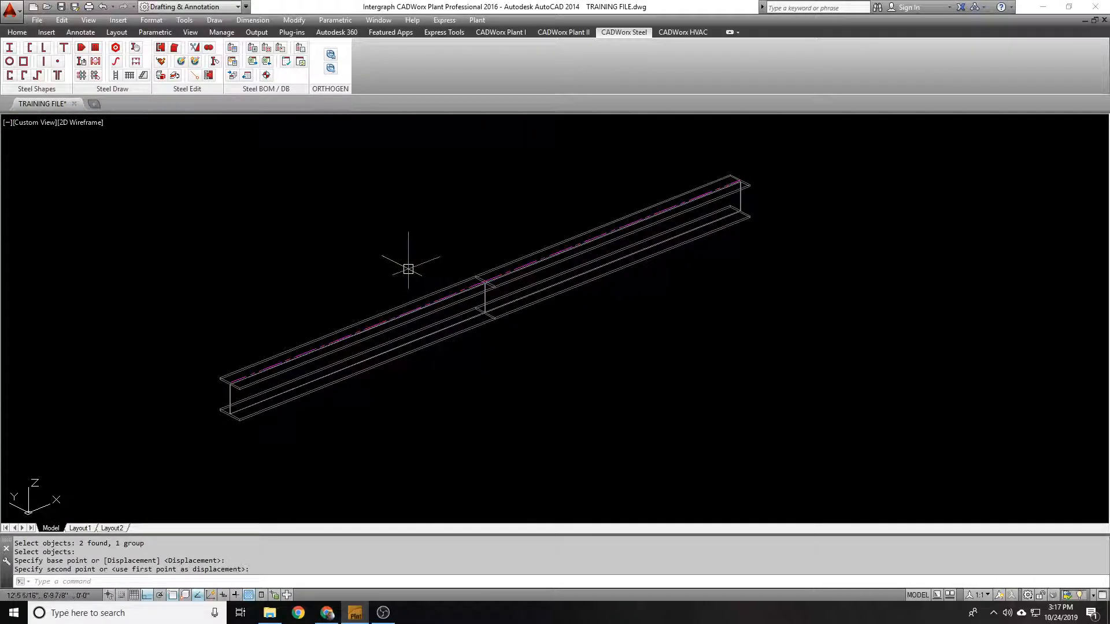
left_click(213, 48)
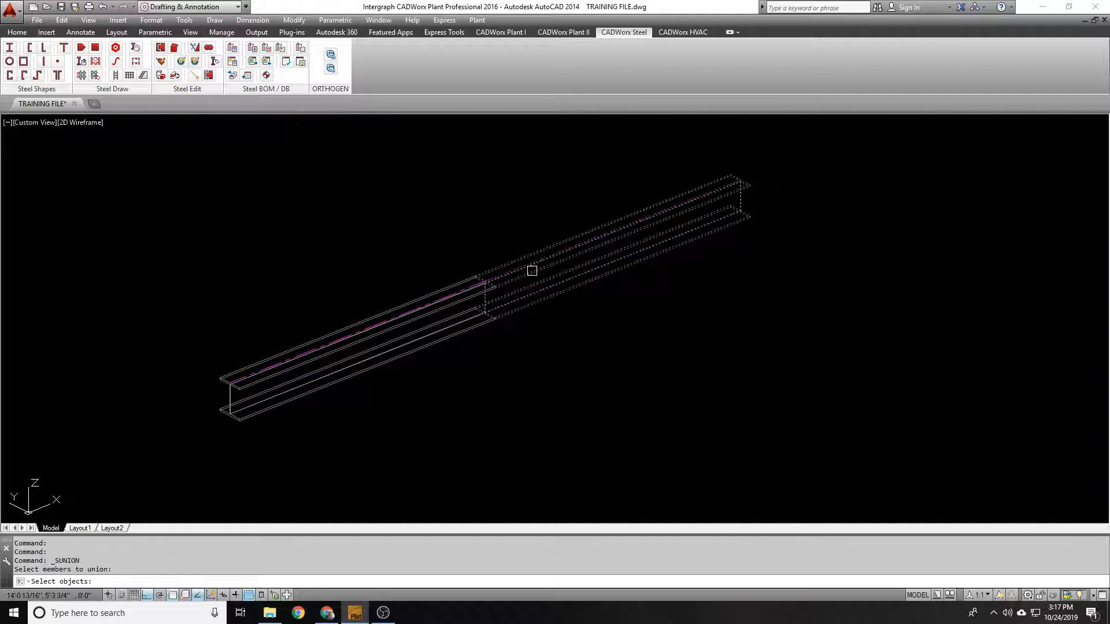
left_click(531, 270)
left_click(431, 305)
key("Return")
left_click(571, 268)
key("Escape")
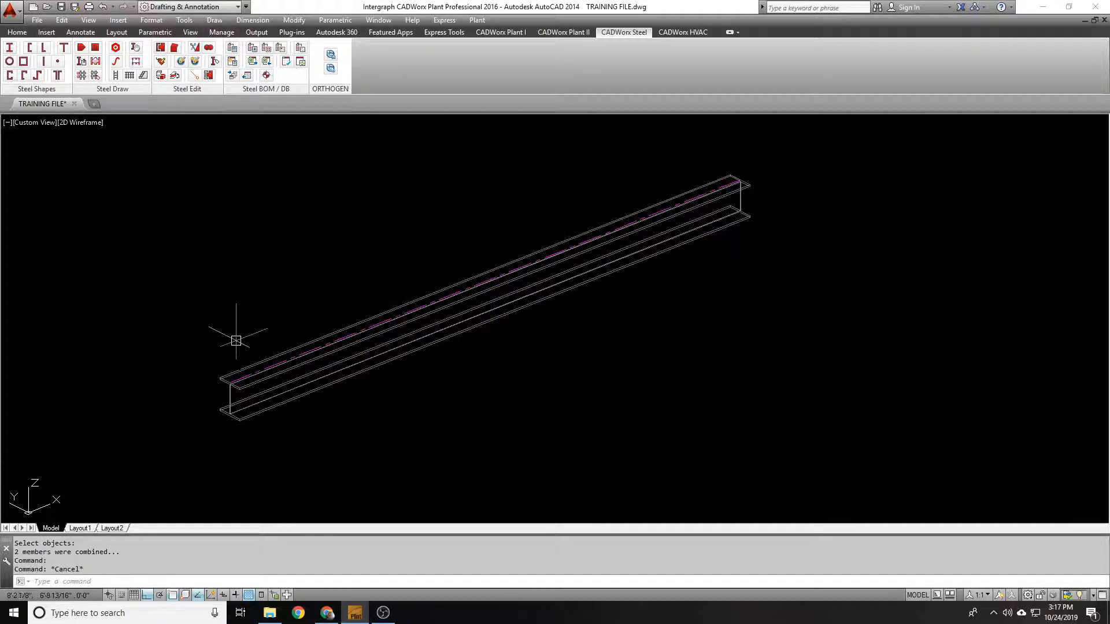
left_click(403, 298)
left_click(367, 317)
key("Escape")
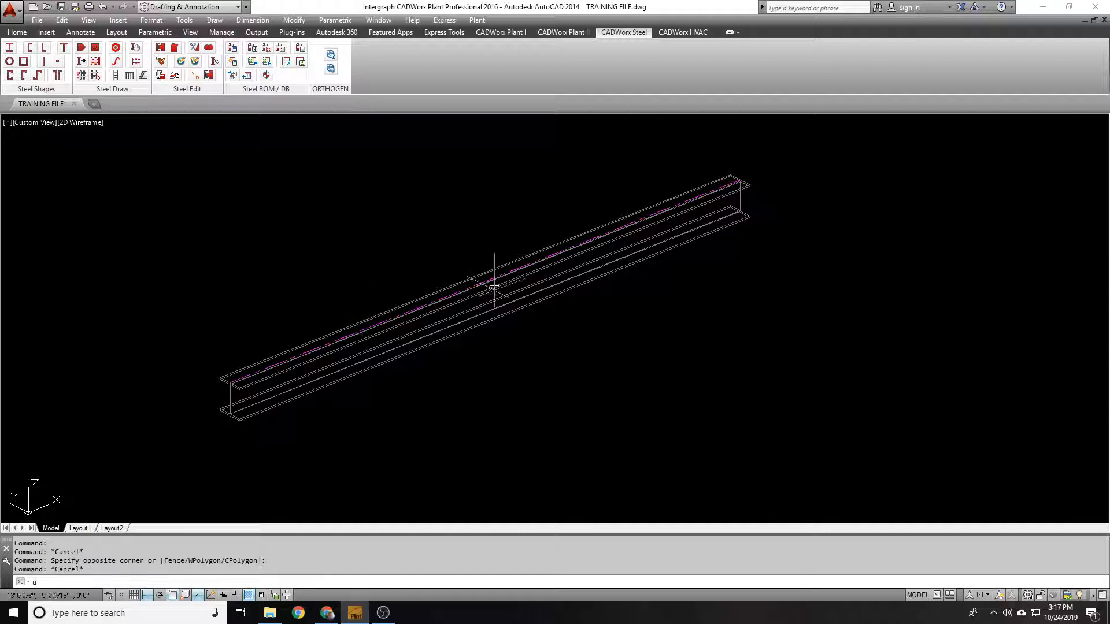
key("Return")
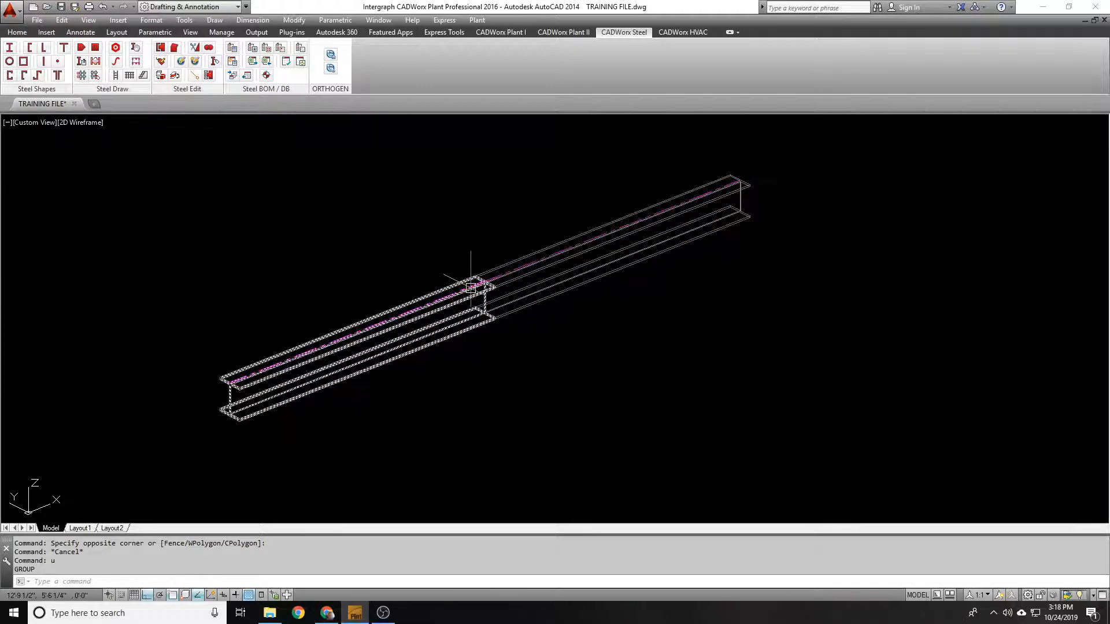
Stretch the free end of the near beam inward to shorten it to about 30.66
left_click(290, 418)
left_click(178, 285)
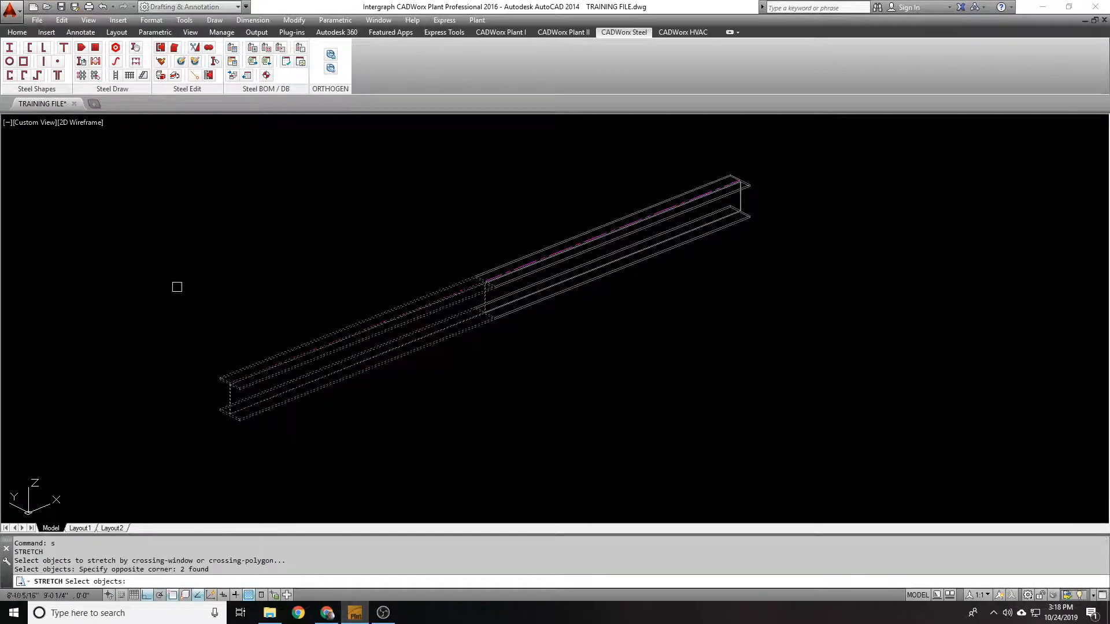
key("Return")
left_click(178, 285)
left_click(256, 220)
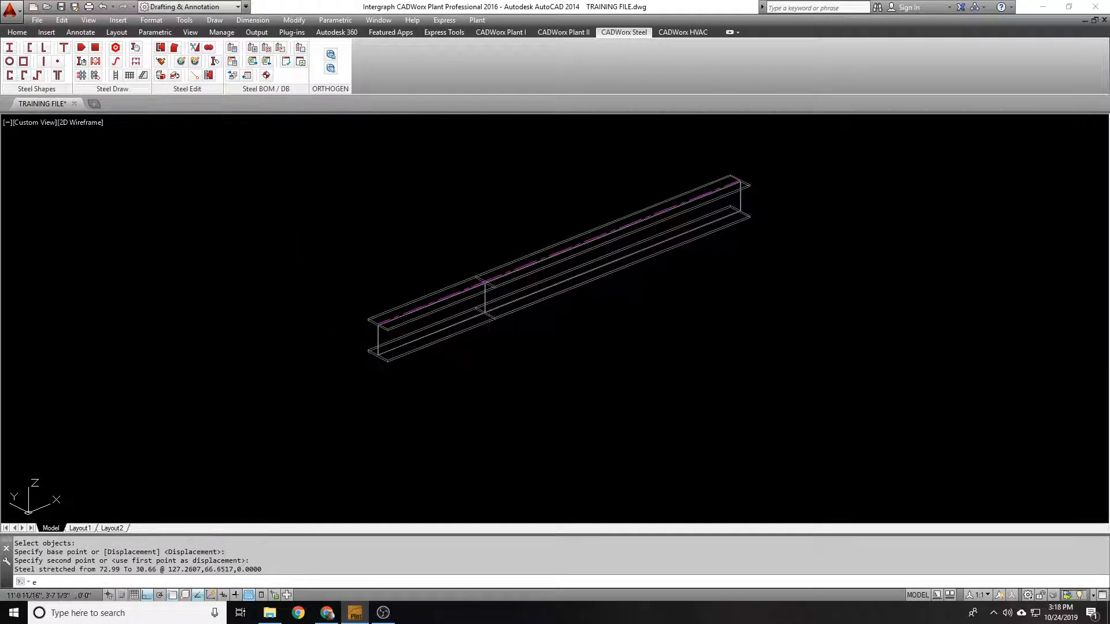
Erase the shortened near beam, keeping only the far beam
key("Return")
left_click(426, 300)
key("Return")
scroll(426, 300, "down", 2)
middle_click_drag(409, 299, 231, 289)
Stretch the near end of the remaining beam outward to lengthen it to about 92.11
type("s")
key("Return")
left_click(317, 321)
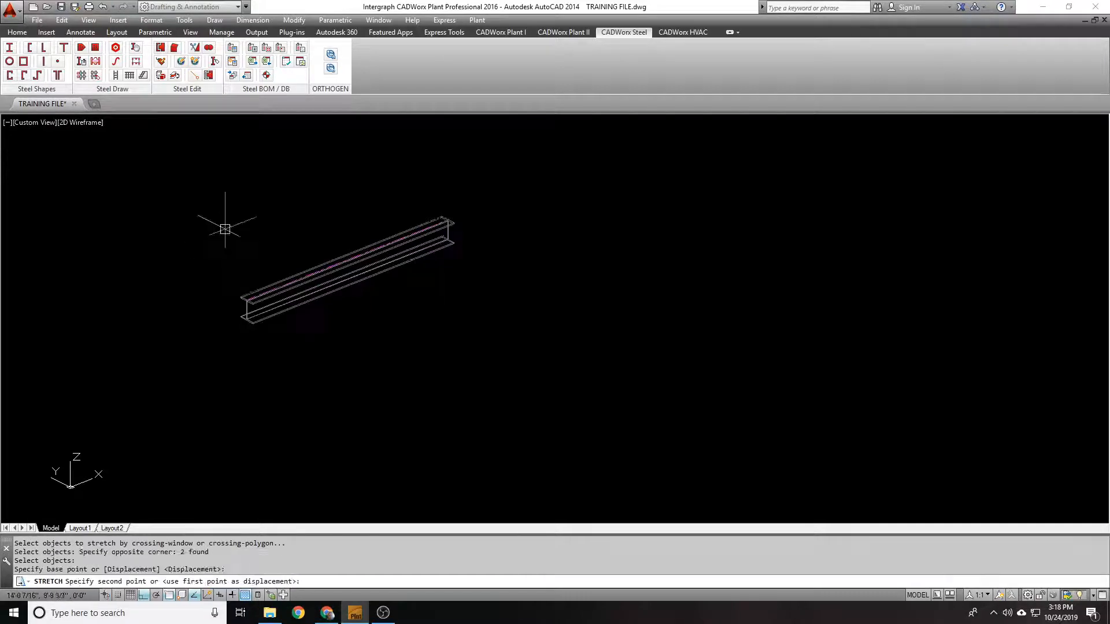
left_click(224, 229)
Copy the beam three times toward the front to make a row of four parallel beams
middle_click_drag(312, 261, 415, 268)
type("co")
left_click(463, 267)
key("Return")
left_click(534, 156)
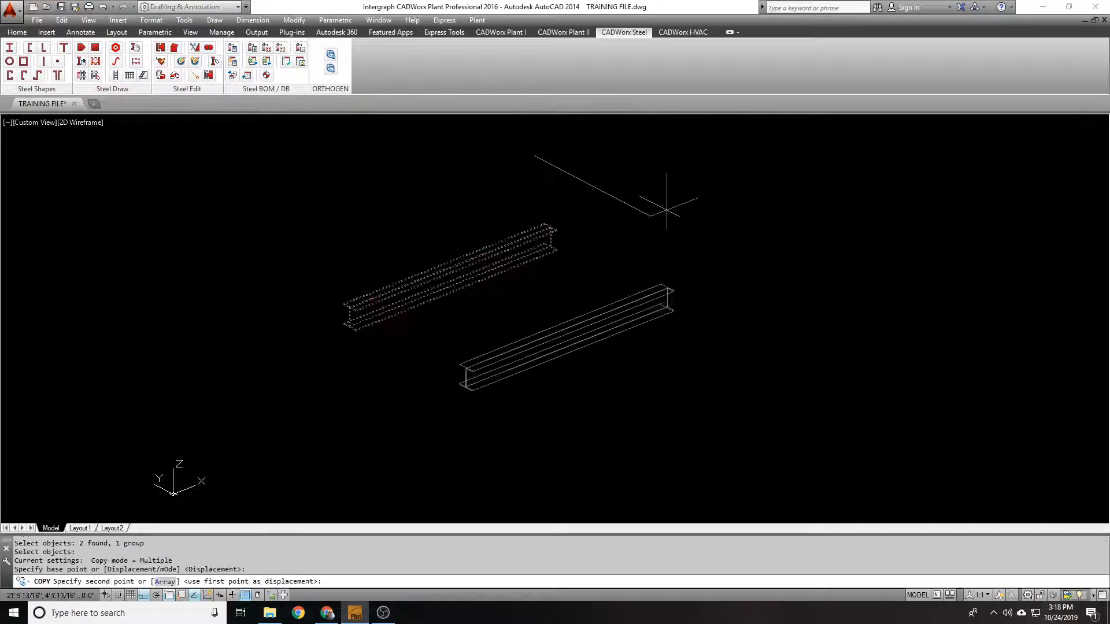
left_click(613, 188)
left_click(711, 232)
left_click(776, 240)
key("Return")
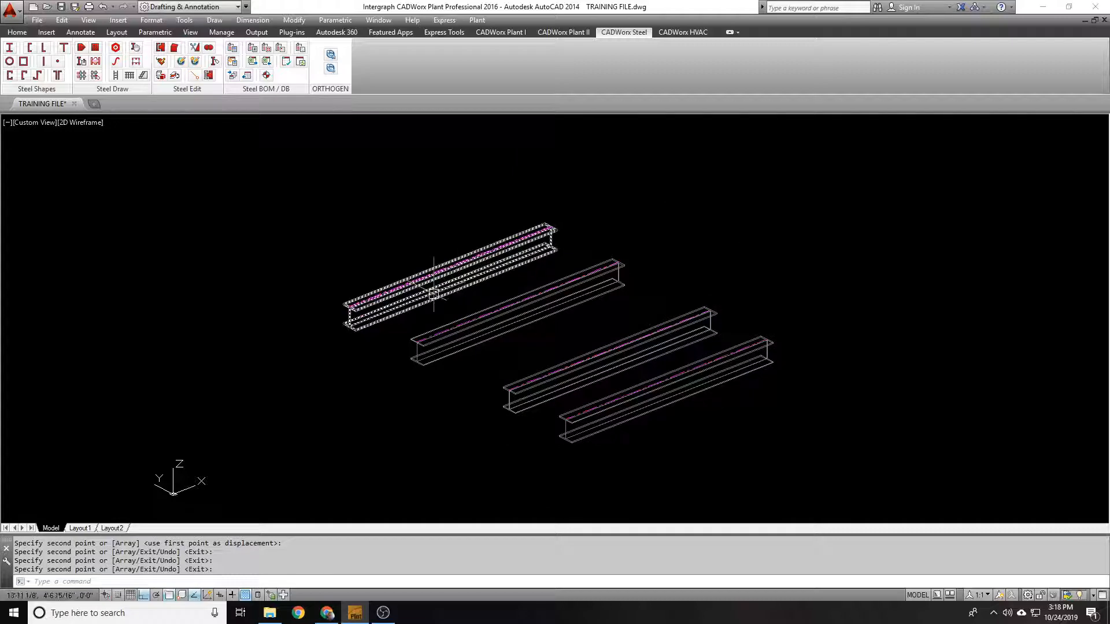
Copy the rearmost beam to a free spot behind the row
type("co")
left_click(452, 275)
key("space")
left_click(453, 271)
left_click(342, 215)
Rotate the newly copied beam so it runs perpendicular to the four parallel beams
type("ro")
left_click(342, 208)
scroll(332, 208, "up", 6)
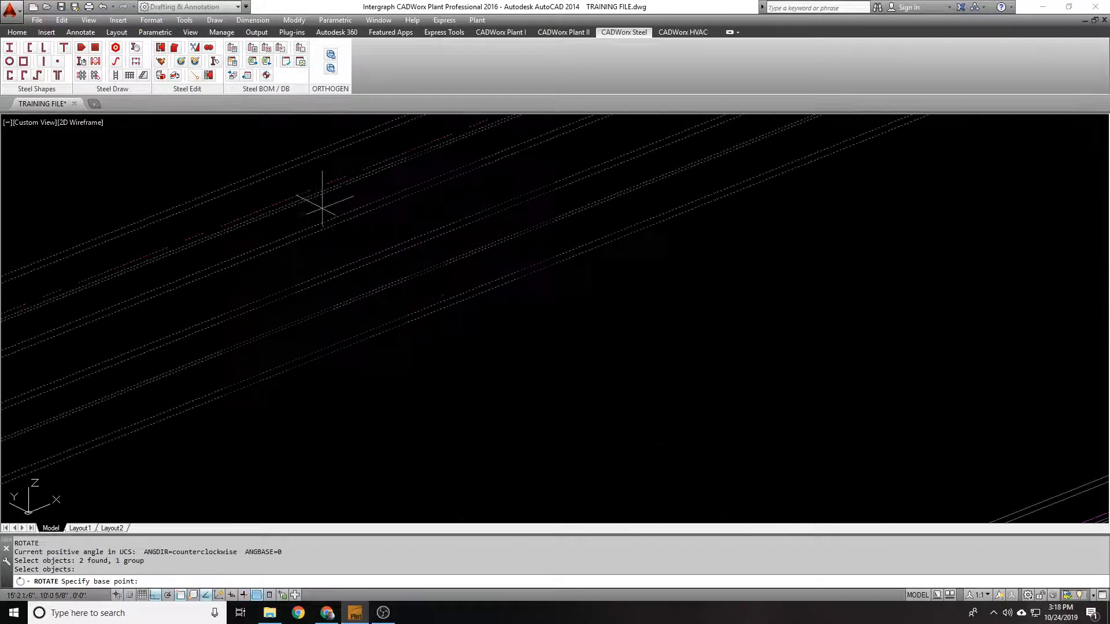
left_click(363, 167)
scroll(363, 168, "down", 5)
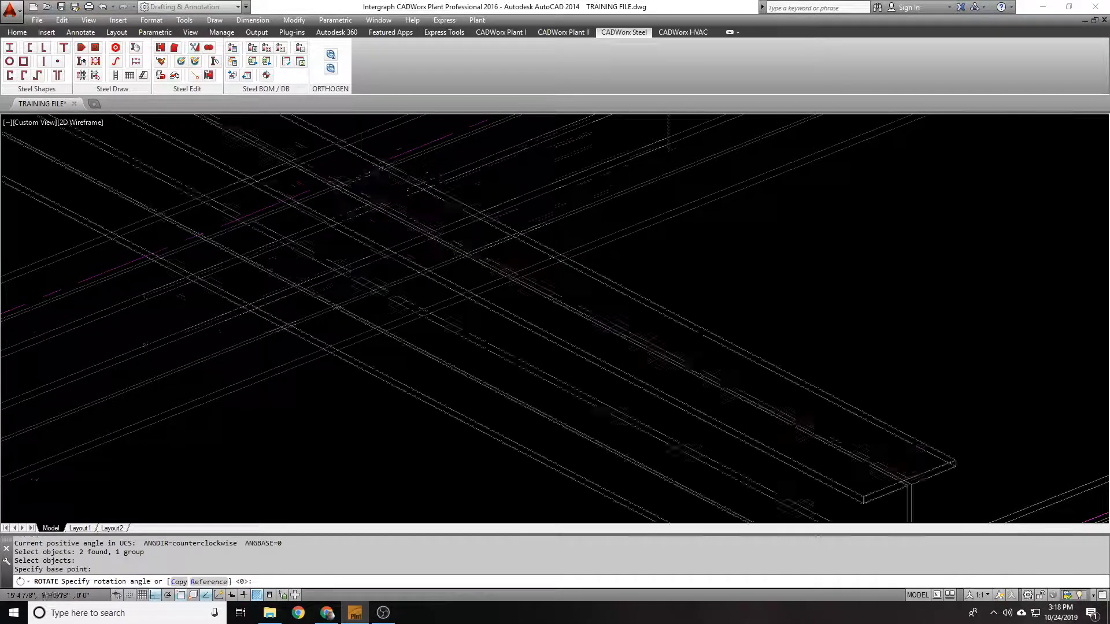
scroll(441, 129, "up", 3)
scroll(397, 218, "down", 4)
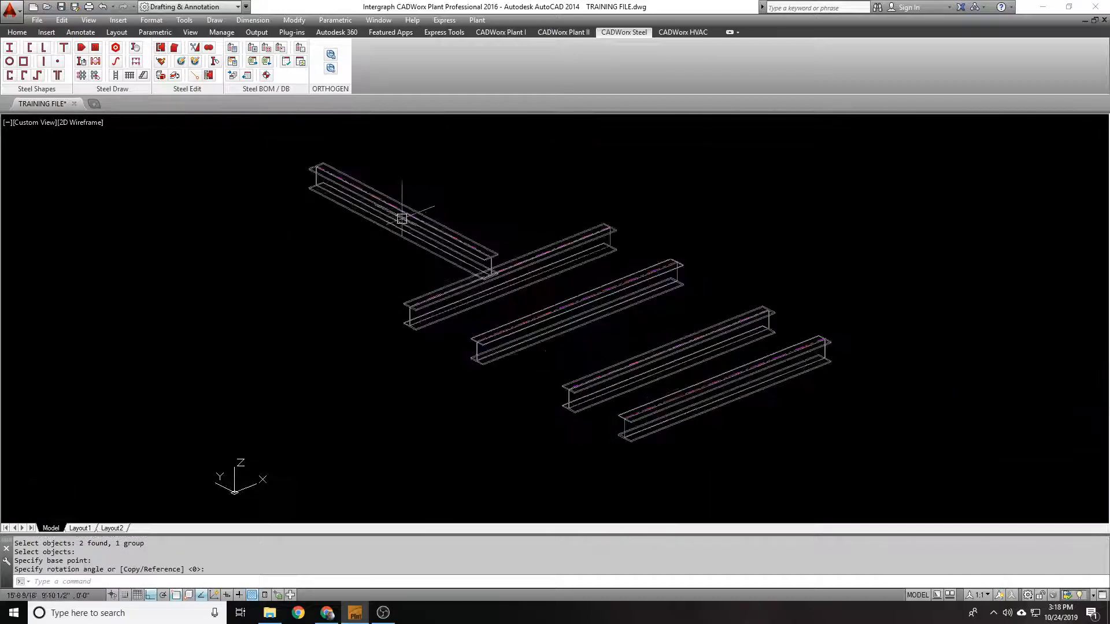
Move the perpendicular beam so it crosses the two rearmost parallel beams
type("m")
left_click(431, 227)
key("space")
left_click(471, 154)
left_click(661, 199)
Stretch the front end of the perpendicular beam past all four parallel beams, to a length of about 200.40
left_click(592, 301)
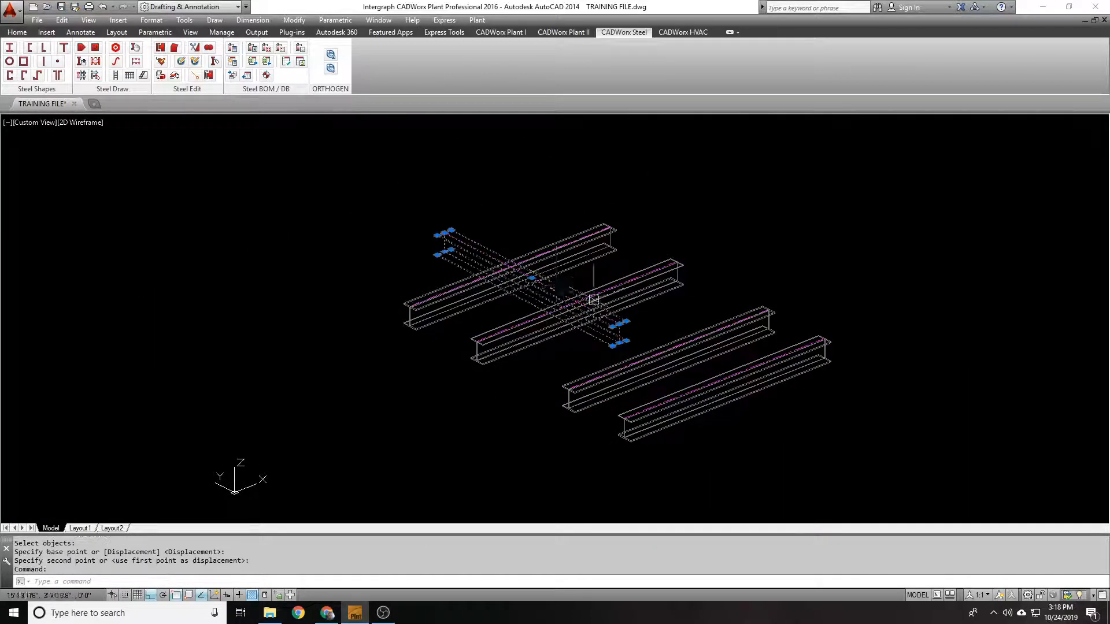
scroll(622, 321, "up", 6)
left_click(569, 363)
scroll(578, 353, "down", 6)
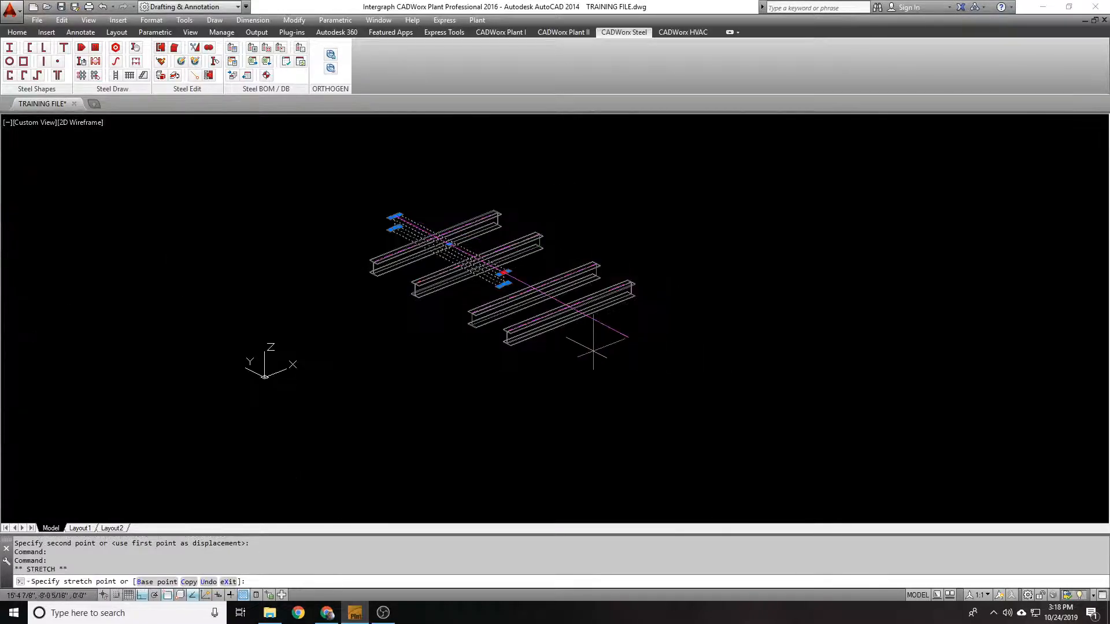
left_click(585, 359)
scroll(347, 185, "up", 3)
Cope the long cross beam against the rearmost parallel beam with the Welded coping type
left_click(160, 47)
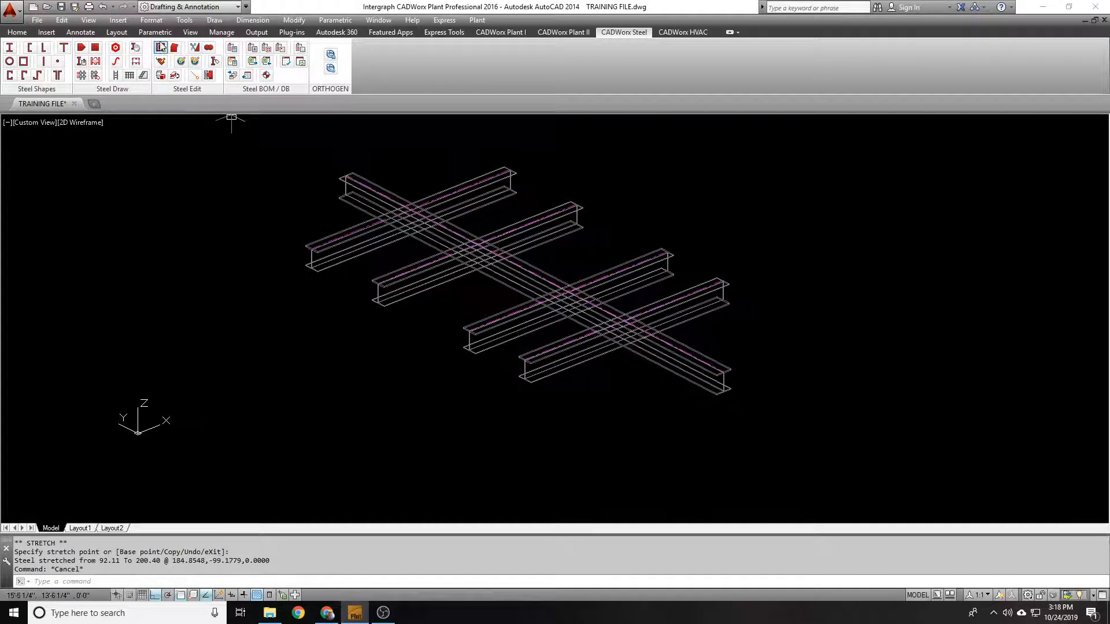
left_click(372, 184)
key("Return")
left_click(480, 188)
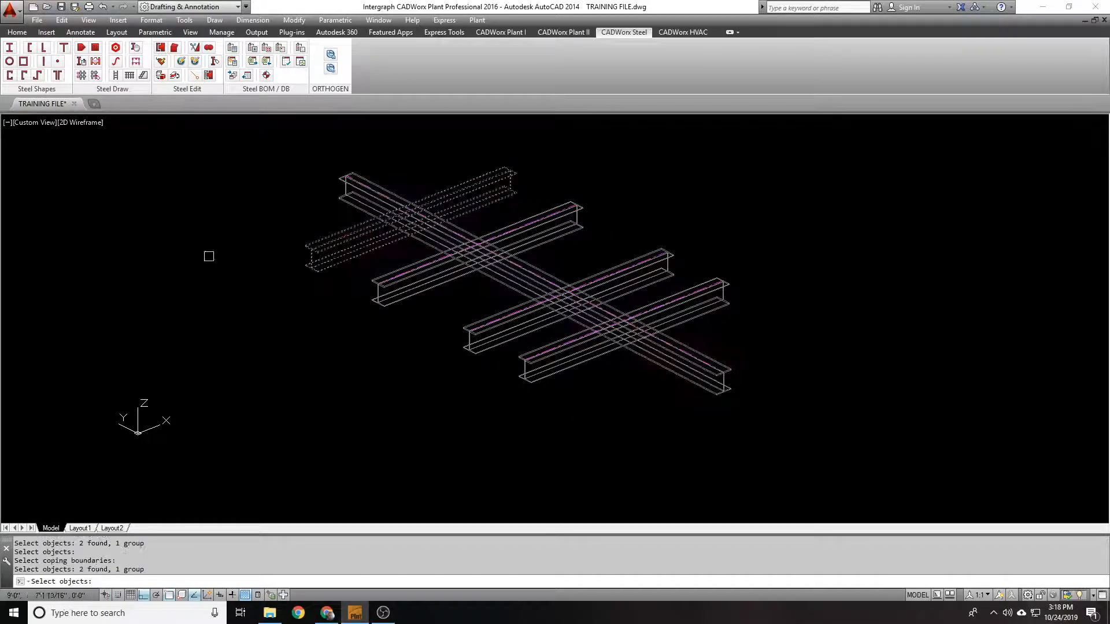
key("Return")
key("Return")
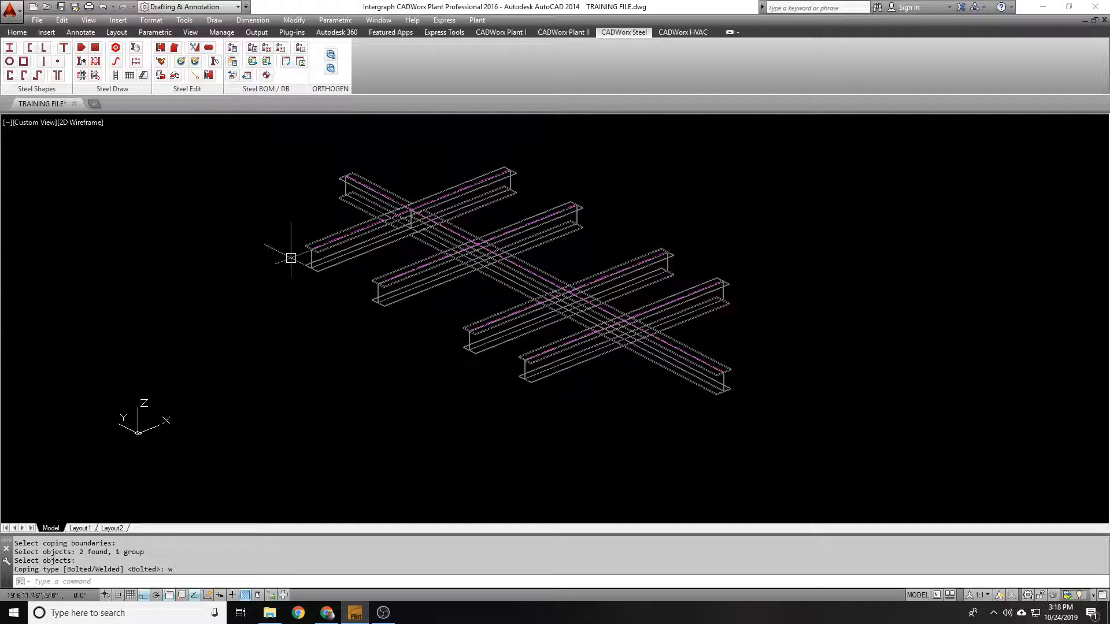
Cope the rest of the cross beam against the other three parallel beams, keeping the Welded coping type
key("Return")
left_click(439, 232)
key("Return")
left_click(537, 225)
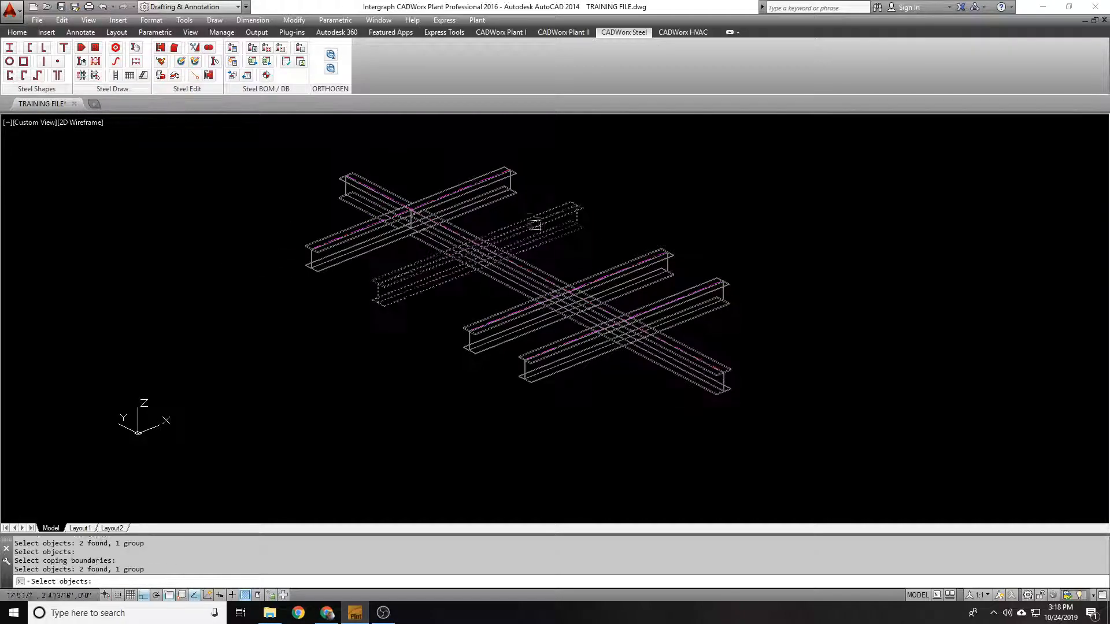
left_click(578, 289)
left_click(653, 310)
key("Return")
key("Return")
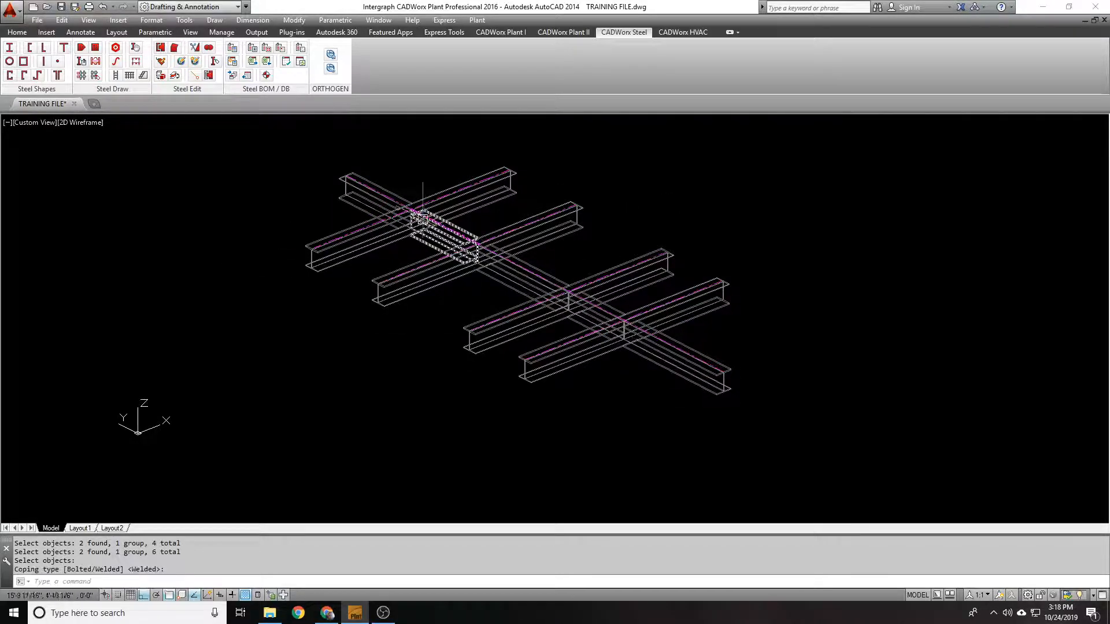
Union the five coped segments of the cross beam into one member
scroll(384, 251, "up", 2)
middle_click_drag(377, 222, 364, 208)
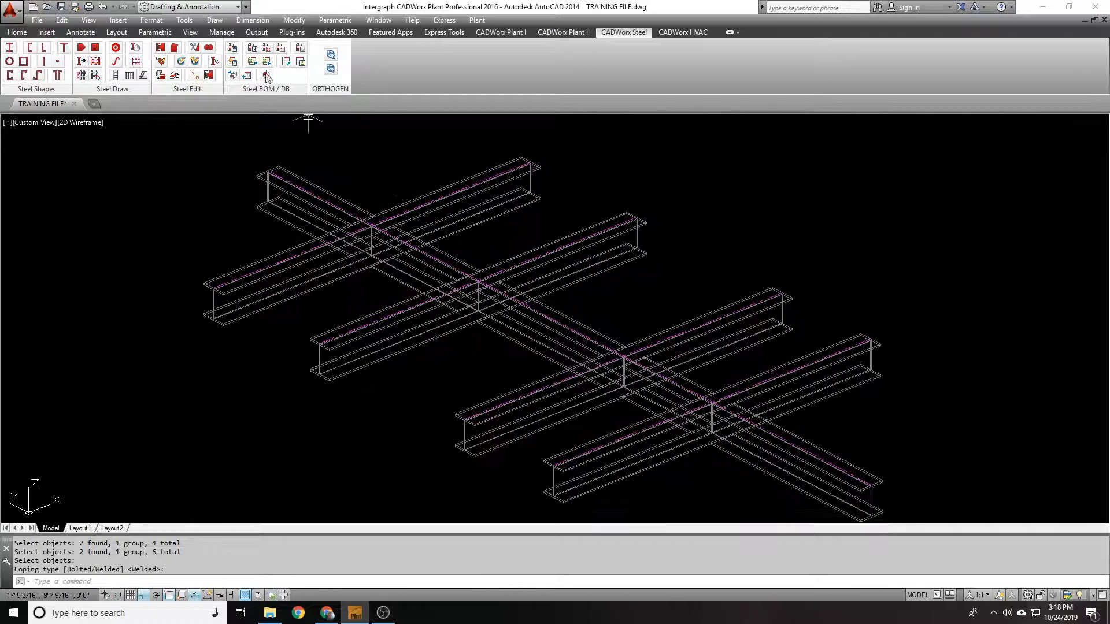
scroll(239, 137, "down", 2)
left_click(195, 60)
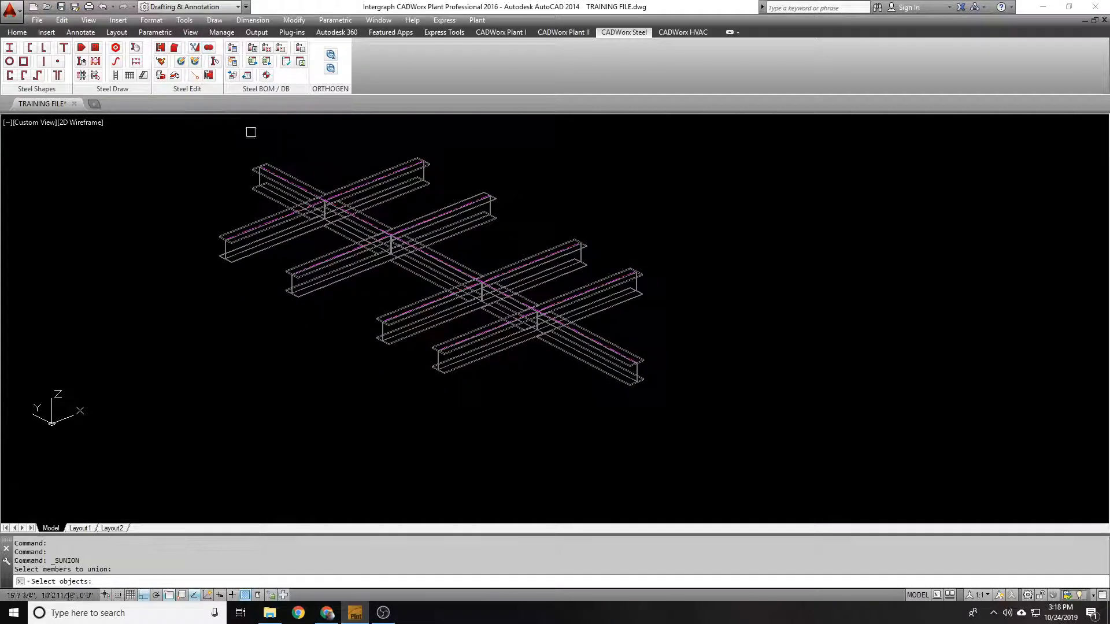
left_click(289, 187)
left_click(373, 225)
left_click(436, 263)
left_click(583, 344)
left_click(505, 285)
key("Return")
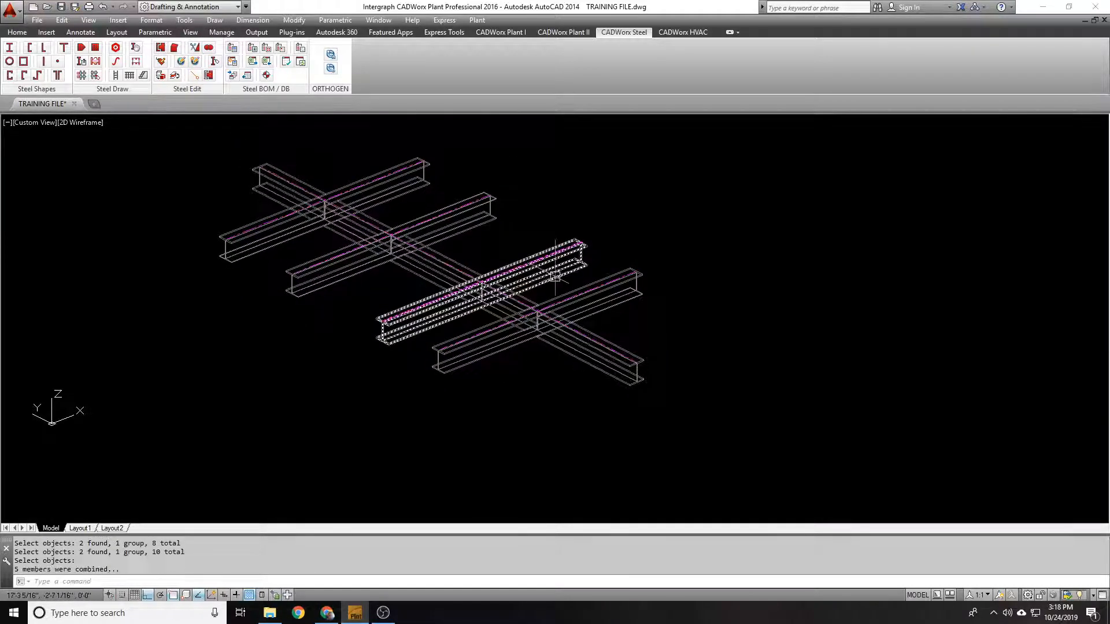
Move the unioned cross beam away from the four parallel beams to an open area behind them
scroll(505, 285, "up", 3)
scroll(526, 300, "down", 4)
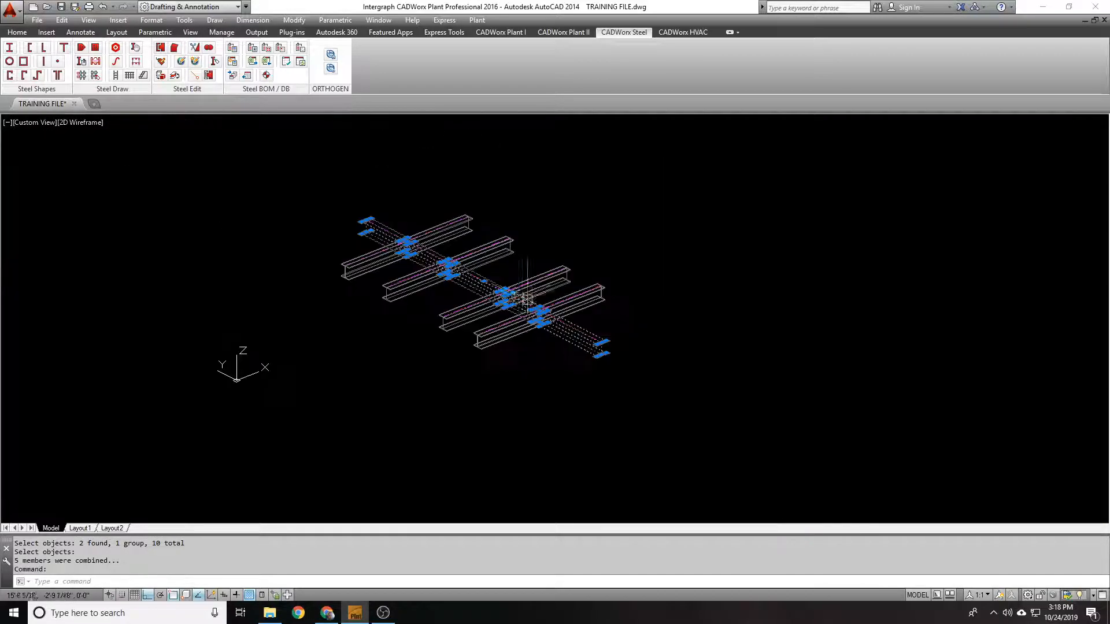
scroll(538, 245, "up", 2)
middle_click_drag(508, 254, 436, 284)
type("m")
key("Return")
left_click(435, 289)
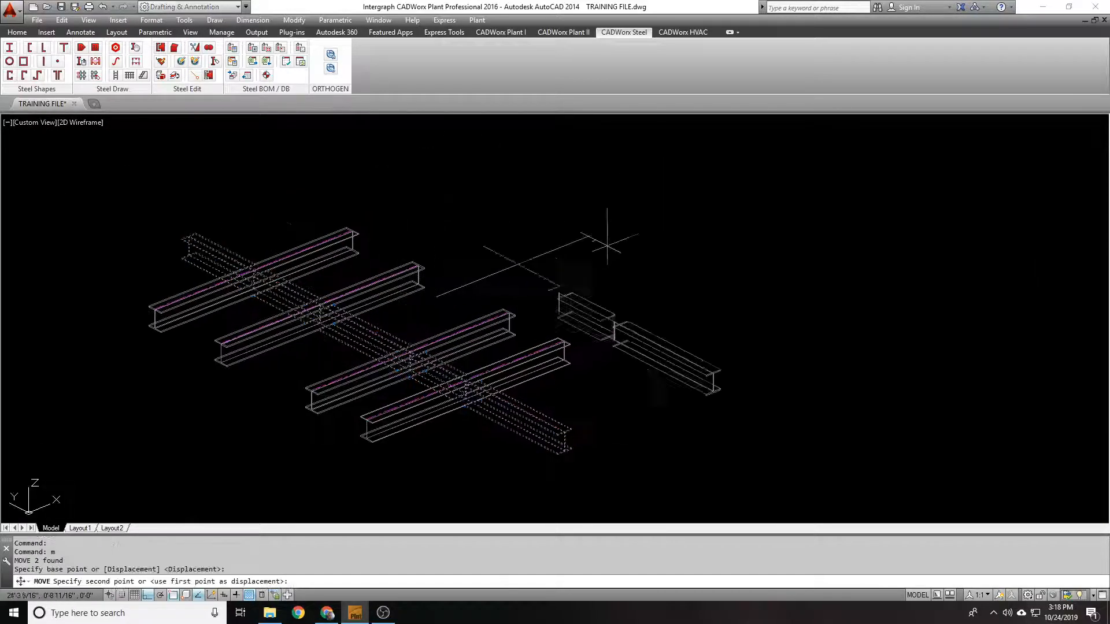
left_click(648, 218)
key("Escape")
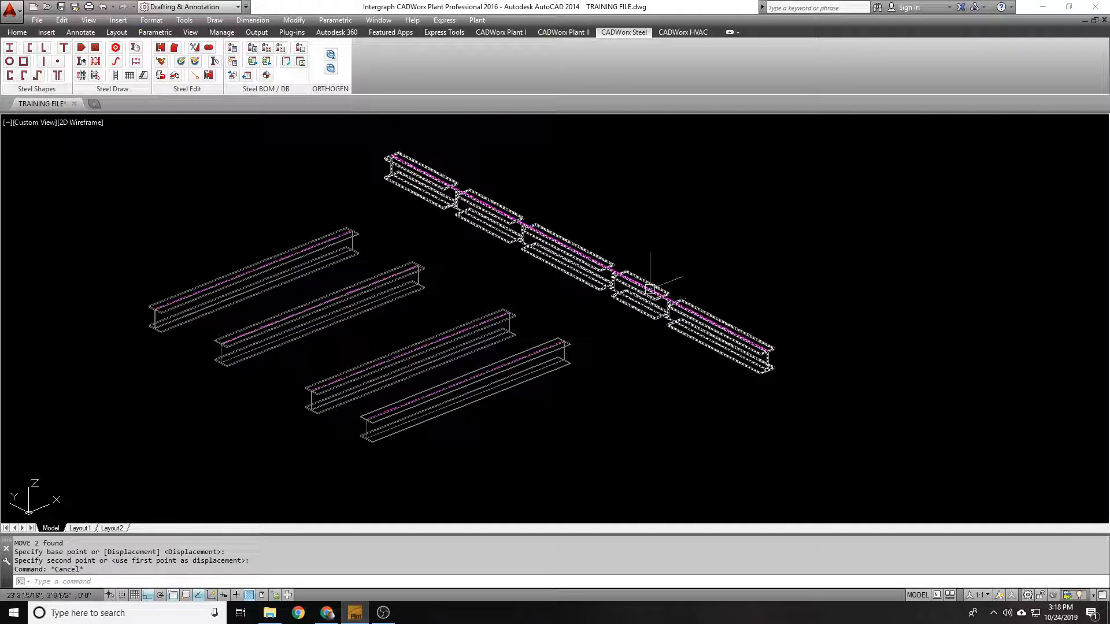
Open the middle of the unioned cross beam for editing and accept its settings to rebuild the member
scroll(451, 182, "up", 2)
scroll(503, 223, "down", 2)
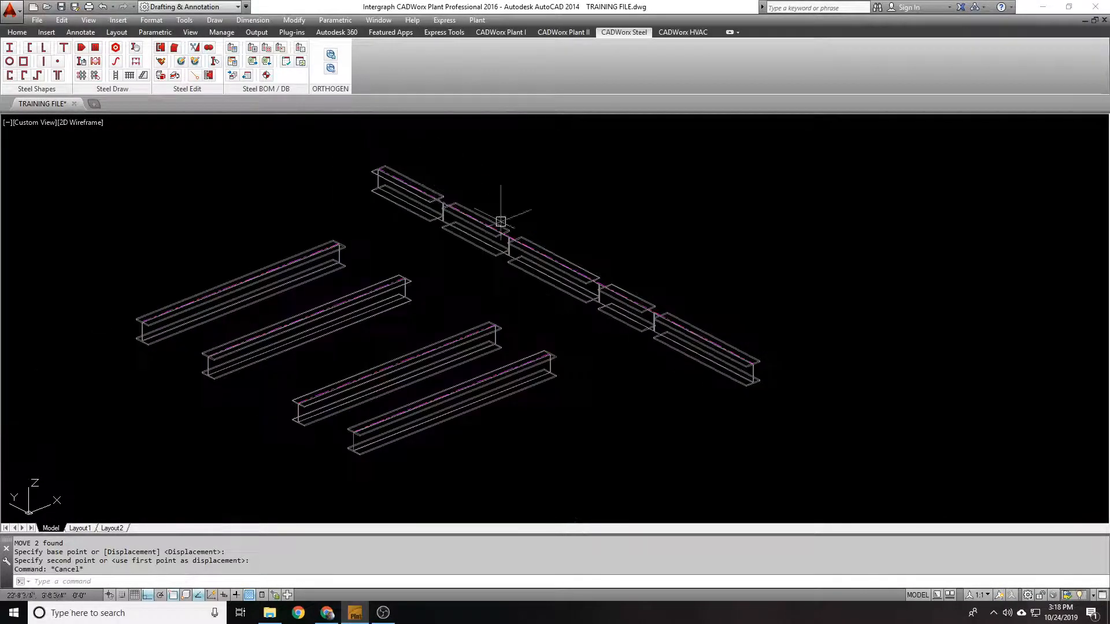
double_click(555, 251)
left_click(481, 437)
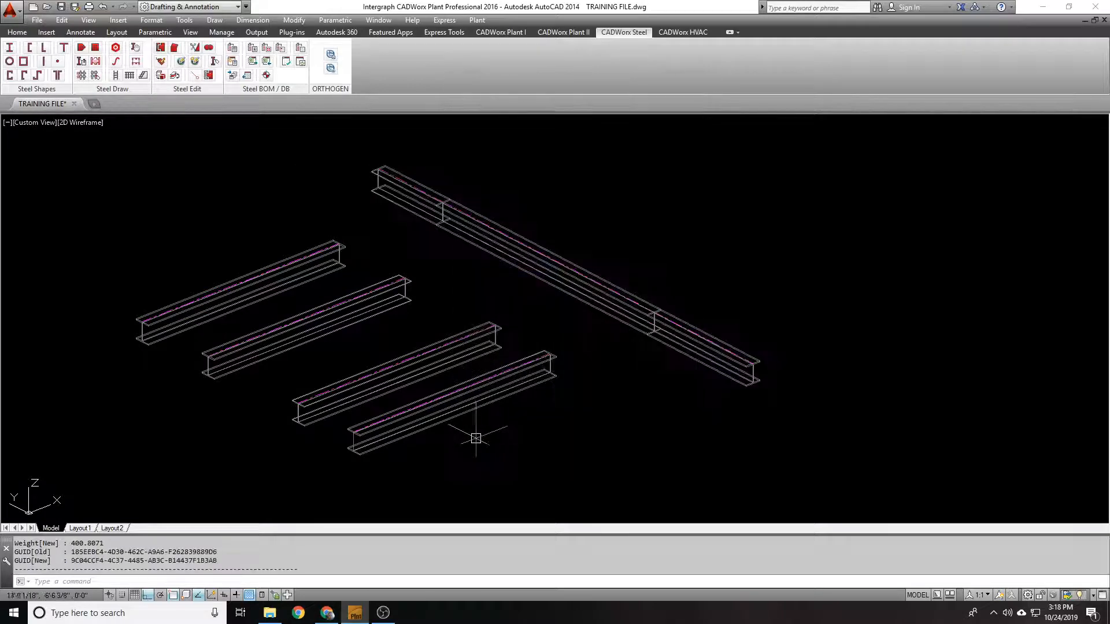
Select the end and middle sections of the cross beam to check whether they are separate members
left_click(681, 338)
left_click(560, 299)
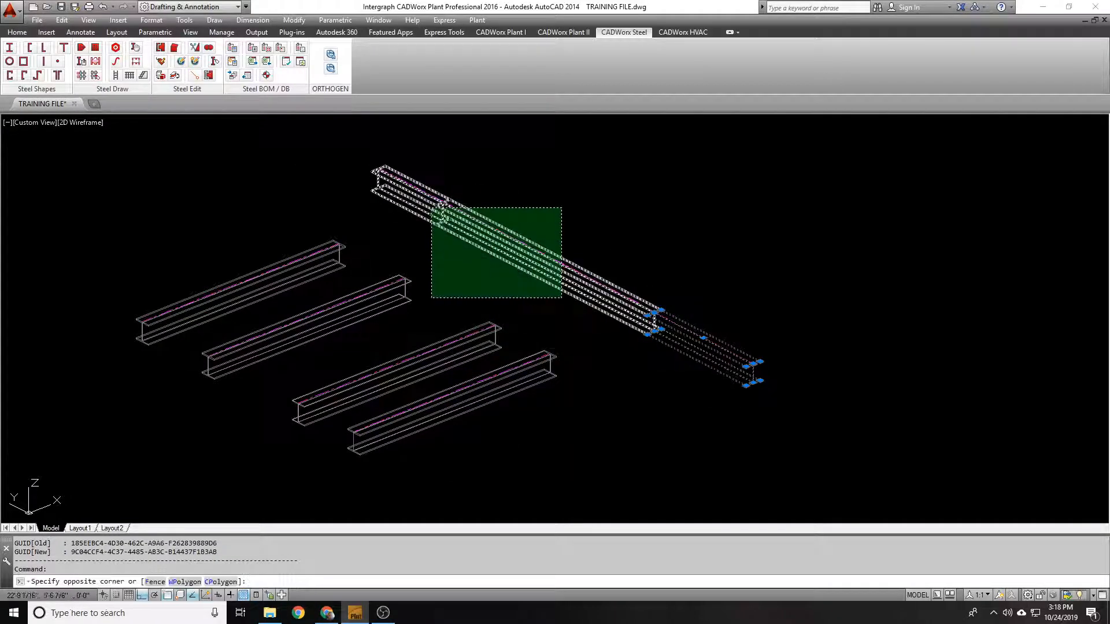
left_click(415, 192)
key("Escape")
left_click(414, 191)
left_click(527, 249)
key("Escape")
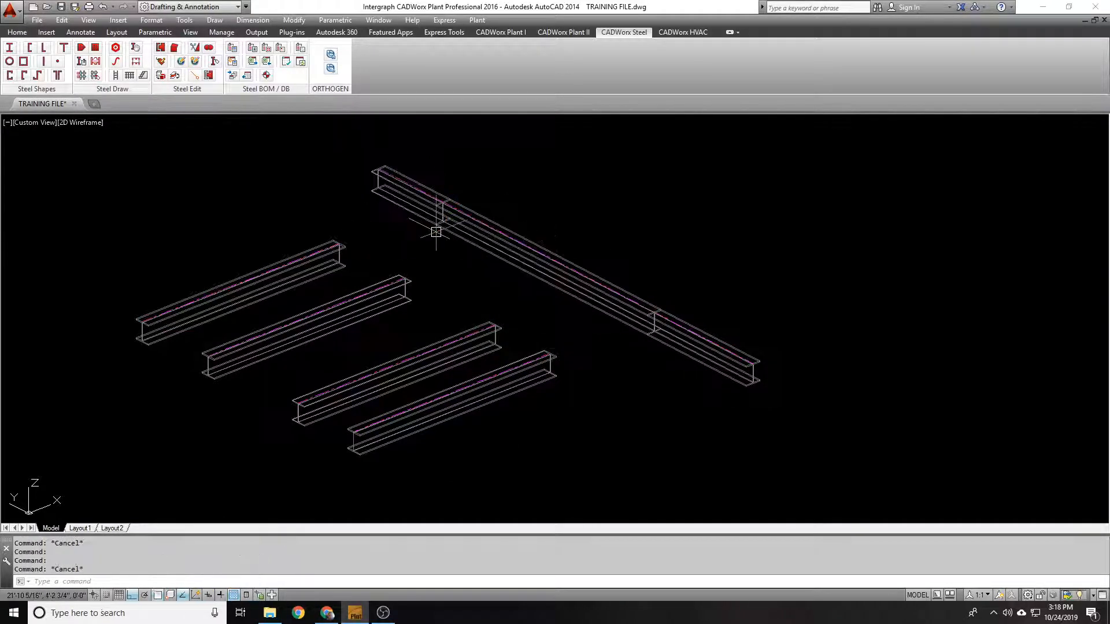
Union the two end sections and the middle section of the cross beam into one continuous member
left_click(209, 48)
left_click(407, 186)
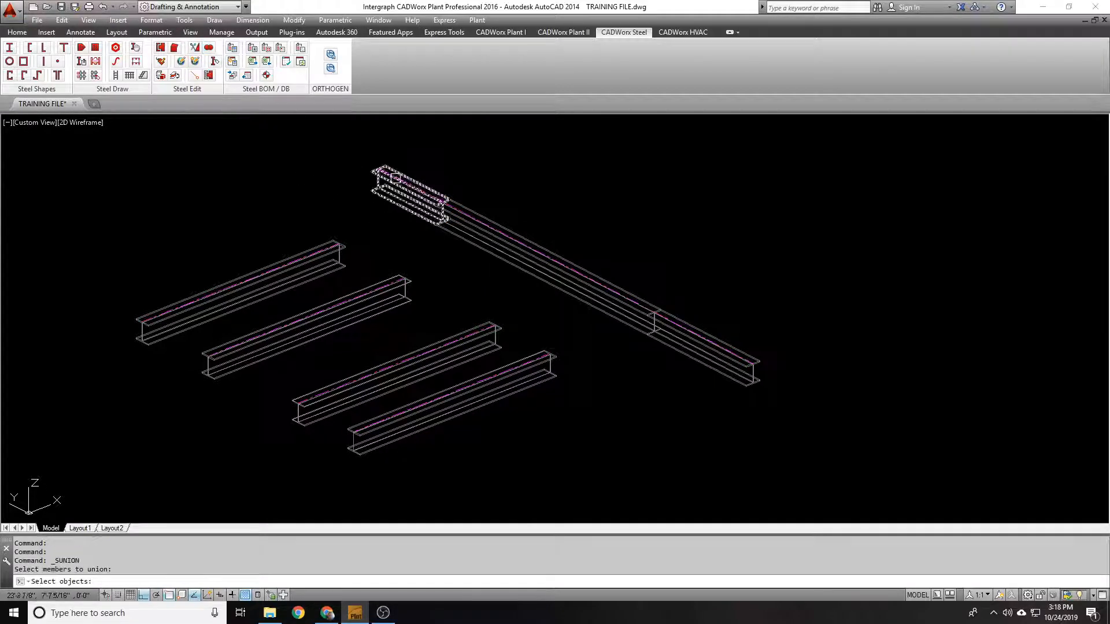
left_click(648, 312)
left_click(664, 318)
key("Return")
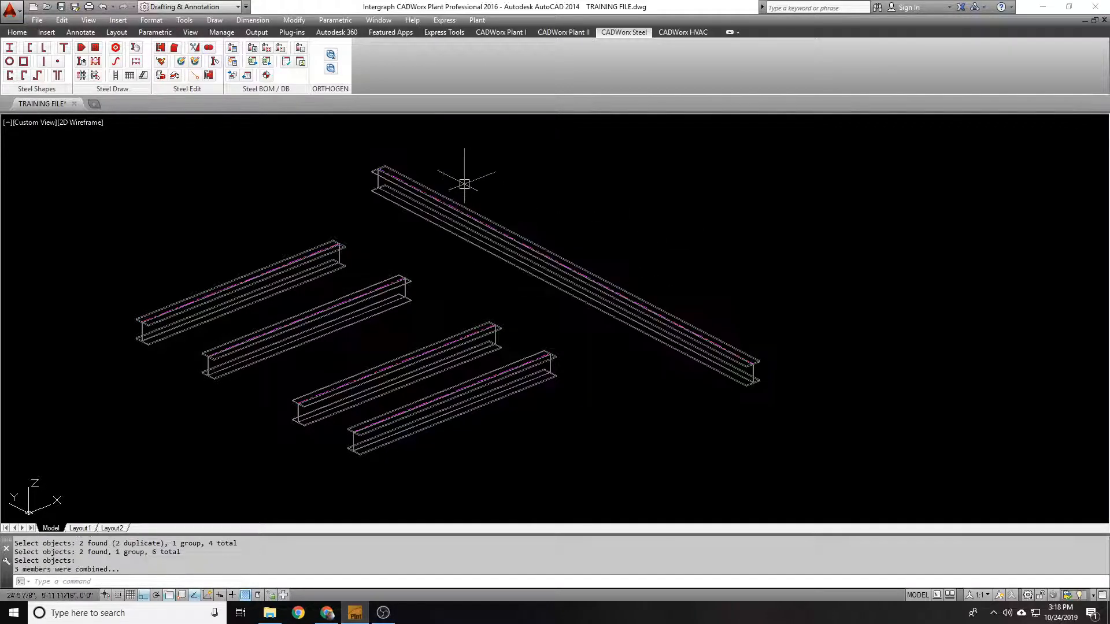
Stretch the back end of the unioned cross beam outward to a total length of about 234 inches
middle_click_drag(463, 183, 453, 209)
type("s")
key("Return")
left_click(411, 164)
left_click(363, 213)
key("Return")
left_click(314, 208)
left_click(229, 183)
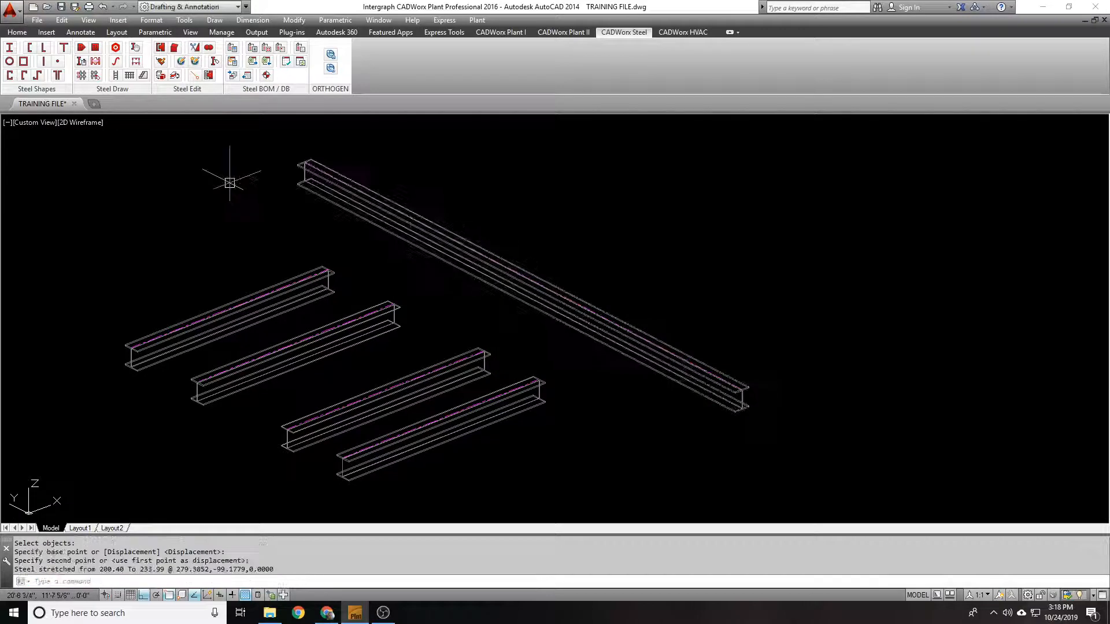
Undo the stretch of the unioned cross beam
type("u")
key("Return")
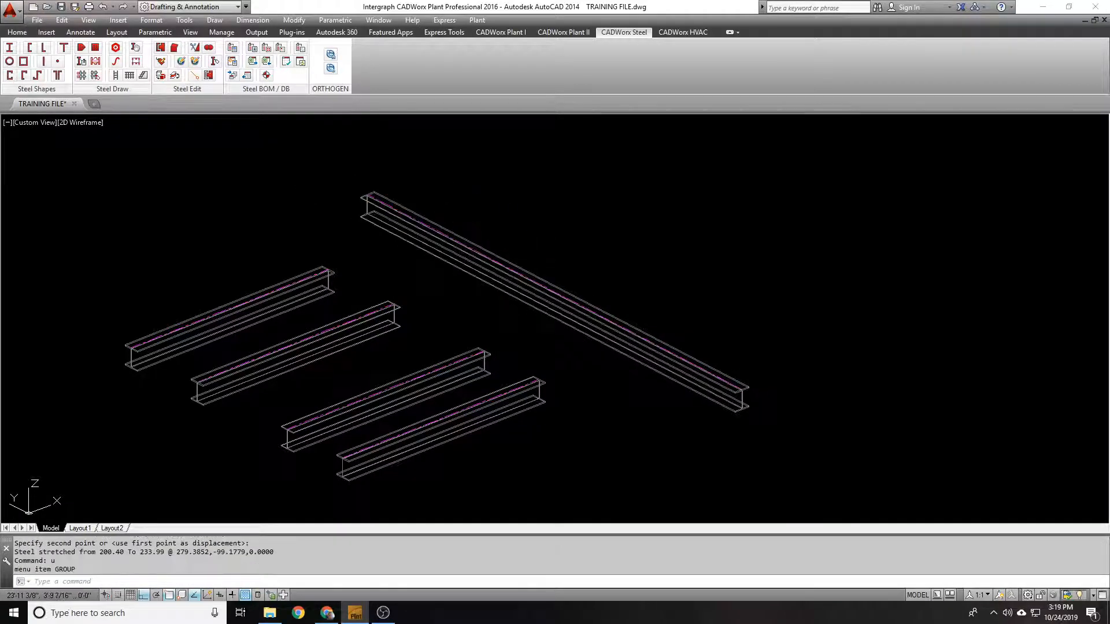
left_click(437, 231)
key("Escape")
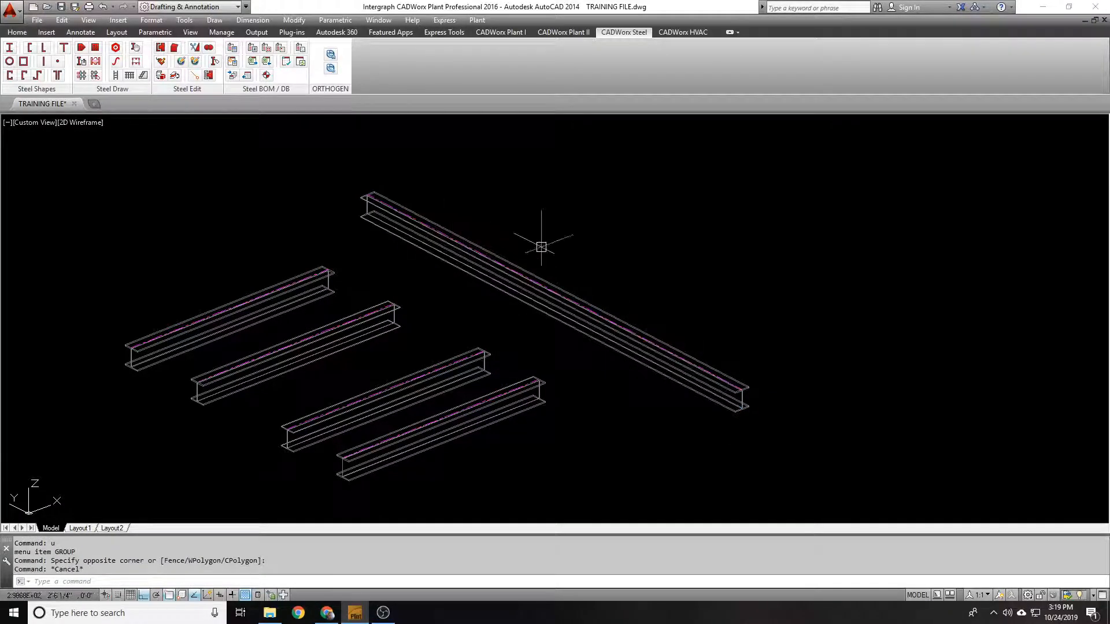
Undo the earlier cross beam operations until its coped sections are back in place across the four parallel beams
type("u")
key("Return")
key("Return")
key("Return")
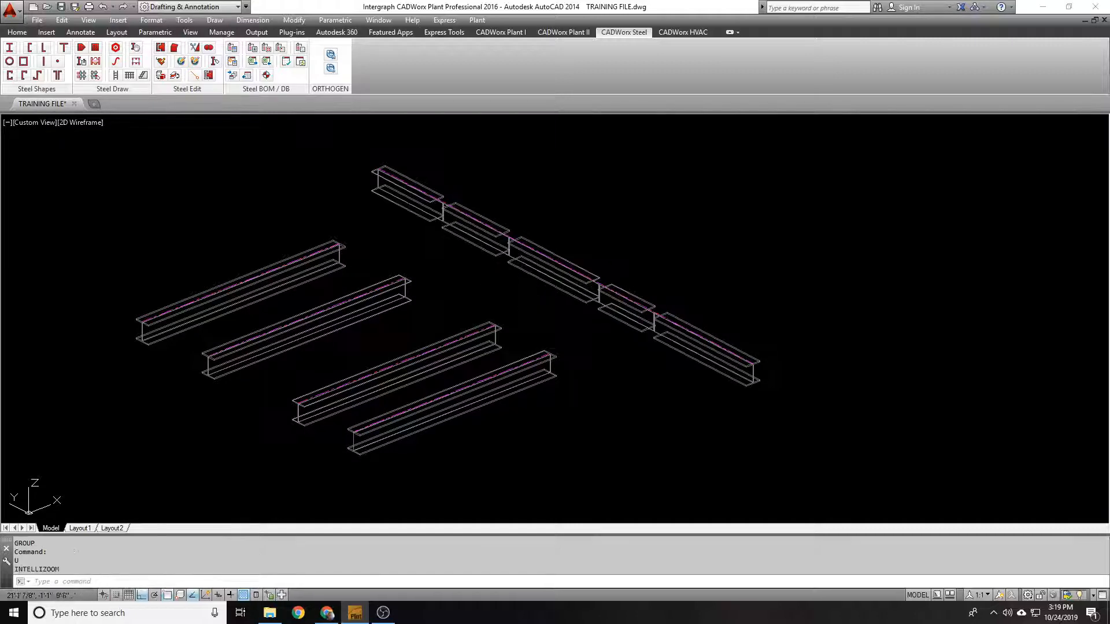
key("Return")
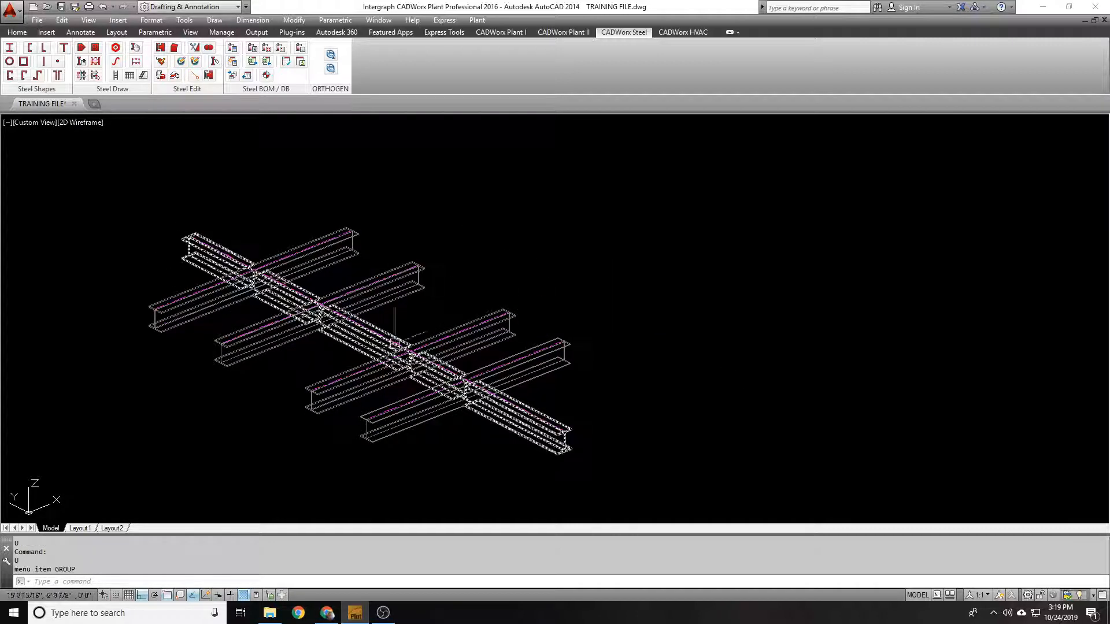
left_click(228, 273)
key("Escape")
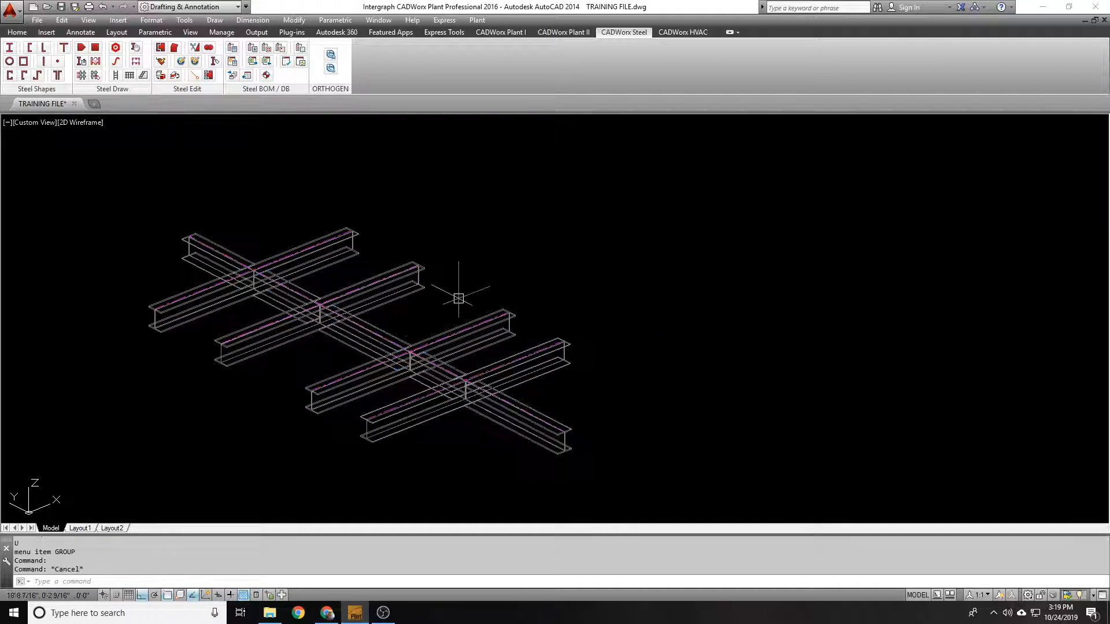
Undo further cross beam operations and select sections of the beam to check whether they are separate members
key("Return")
key("Return")
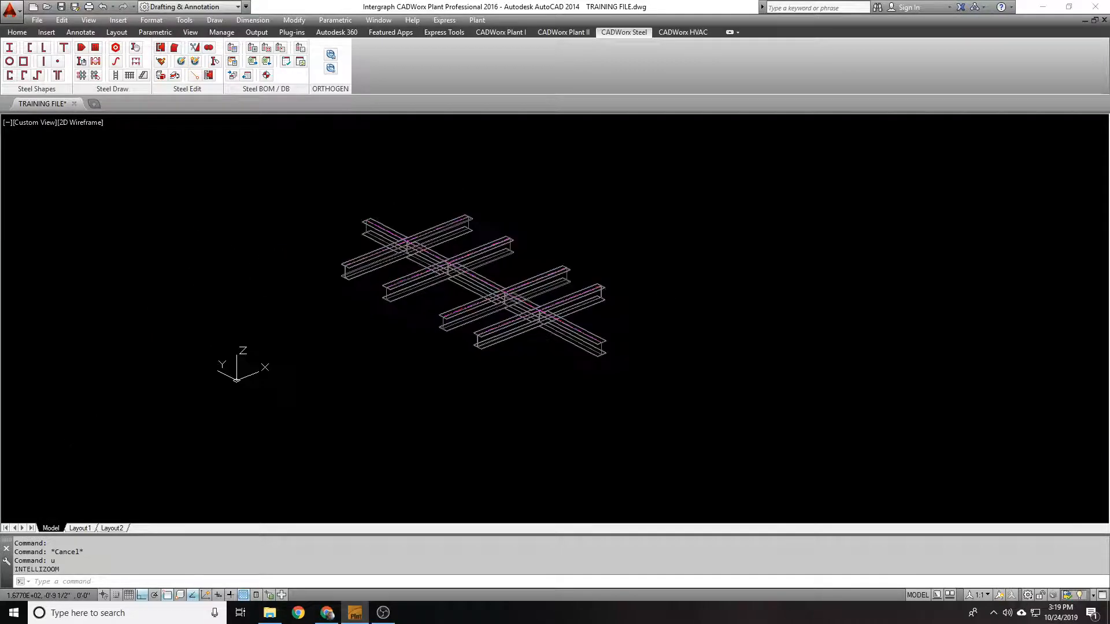
key("Return")
key("Return")
key("Return")
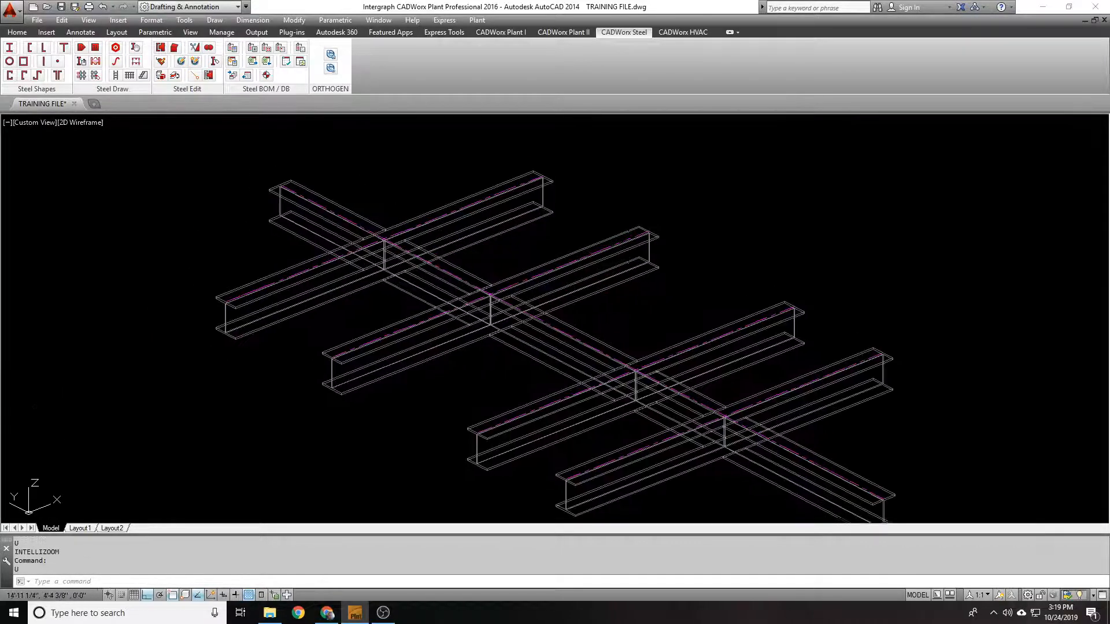
left_click(408, 270)
left_click(498, 308)
key("Escape")
Turn off automatic coping for the steel members
scroll(484, 286, "down", 3)
middle_click_drag(546, 301, 520, 294)
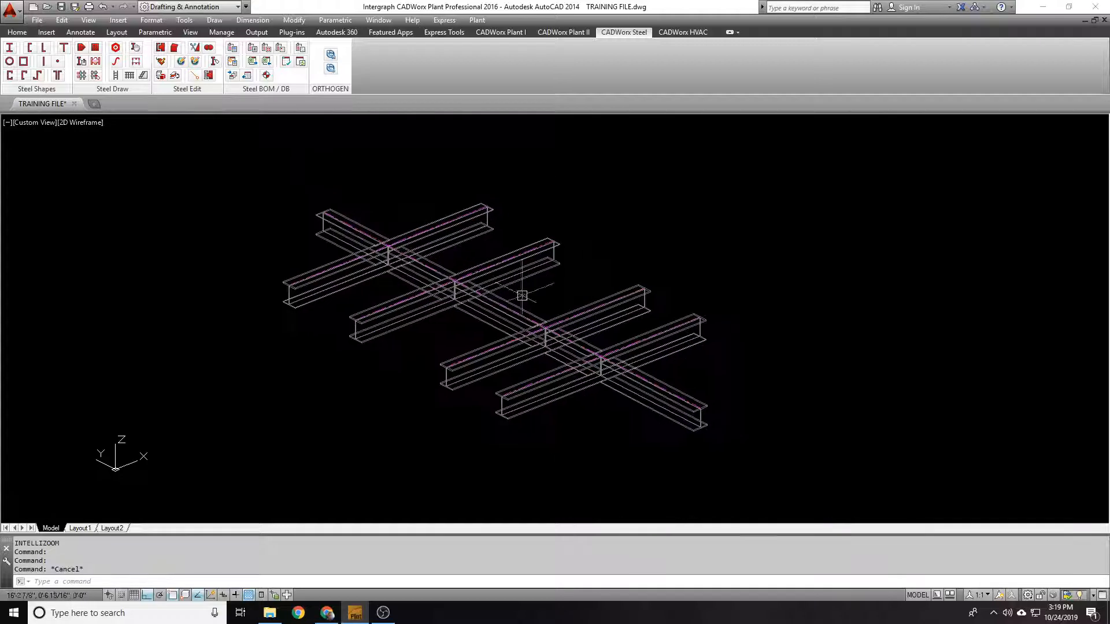
scroll(521, 295, "up", 3)
scroll(545, 277, "down", 2)
left_click(208, 76)
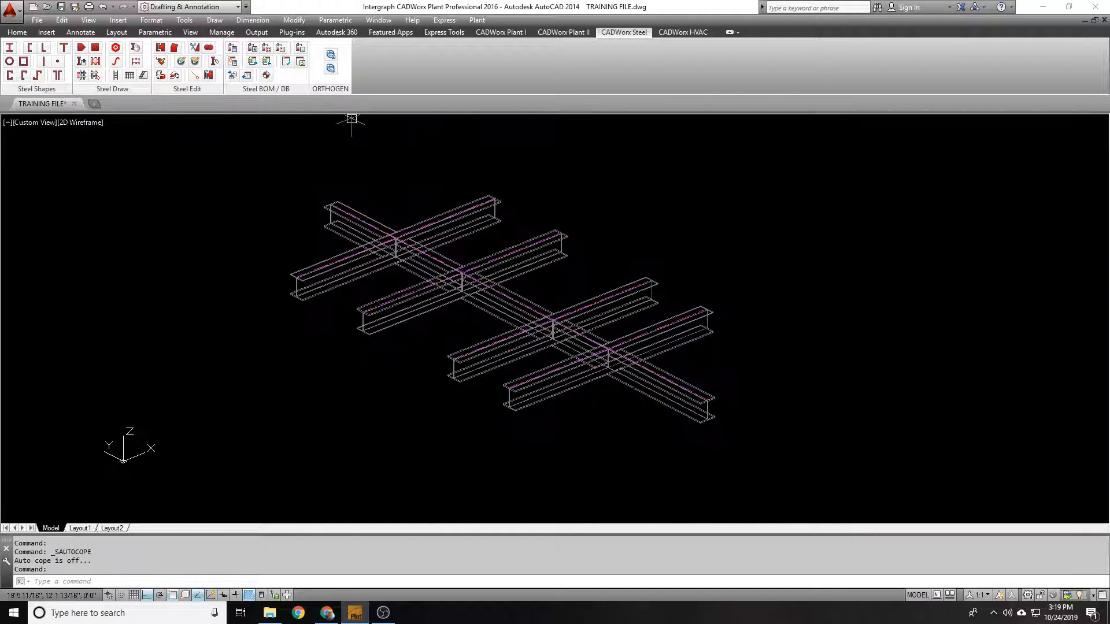
Open the five cross beam sections for editing and accept their W8X24 settings to rebuild them without copes
middle_click_drag(364, 234, 288, 202)
left_click(288, 201)
left_click(347, 232)
left_click(440, 270)
left_click(504, 301)
left_click(579, 339)
double_click(742, 322)
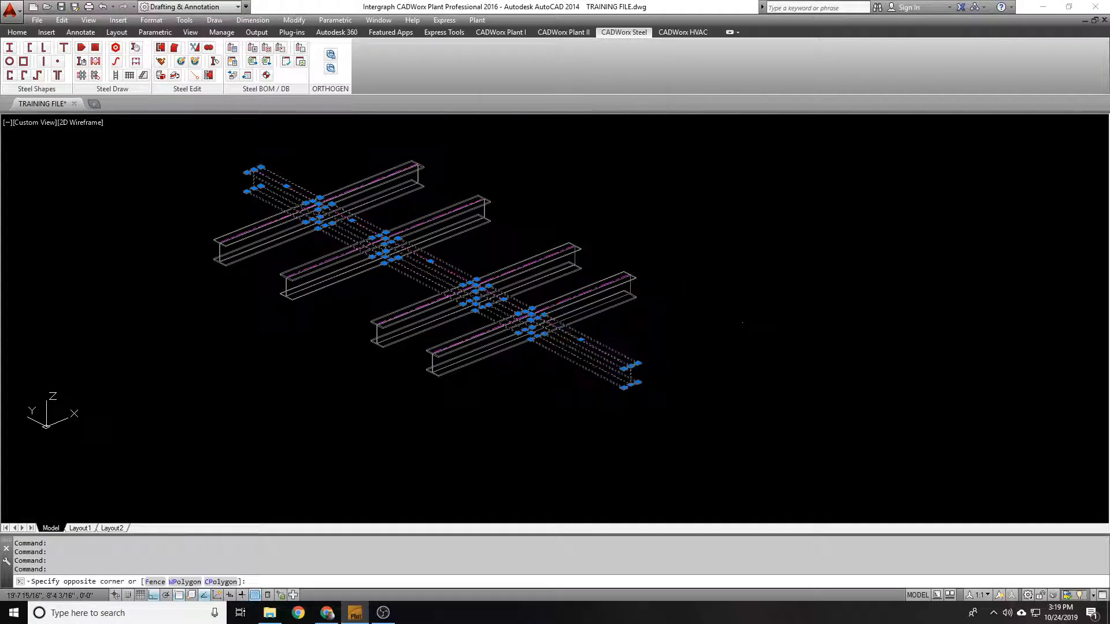
left_click(486, 441)
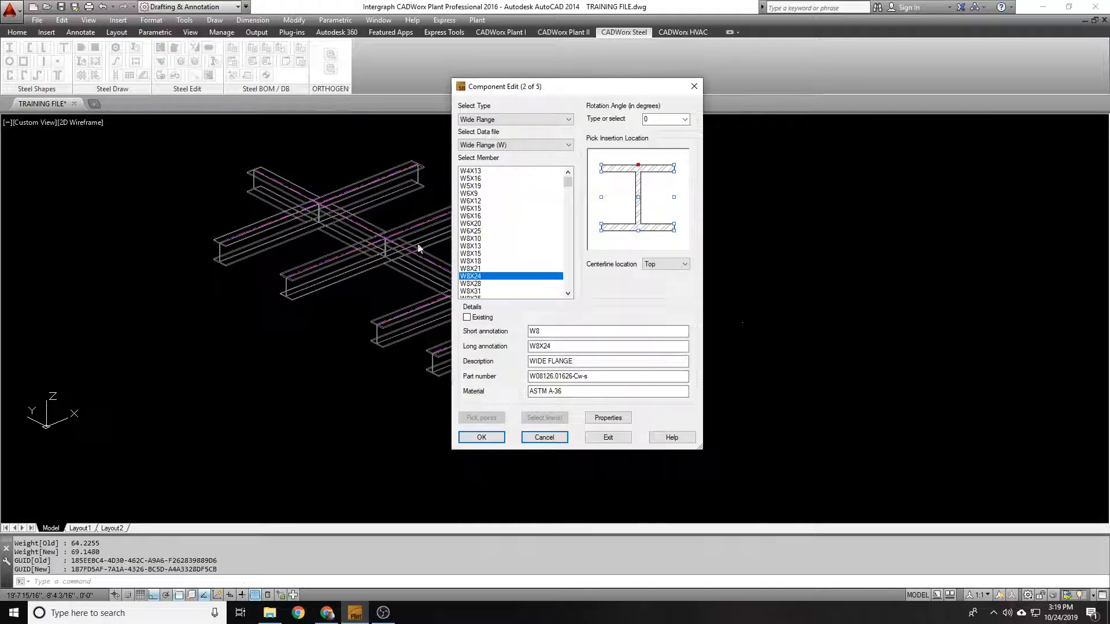
left_click(492, 437)
left_click(492, 437)
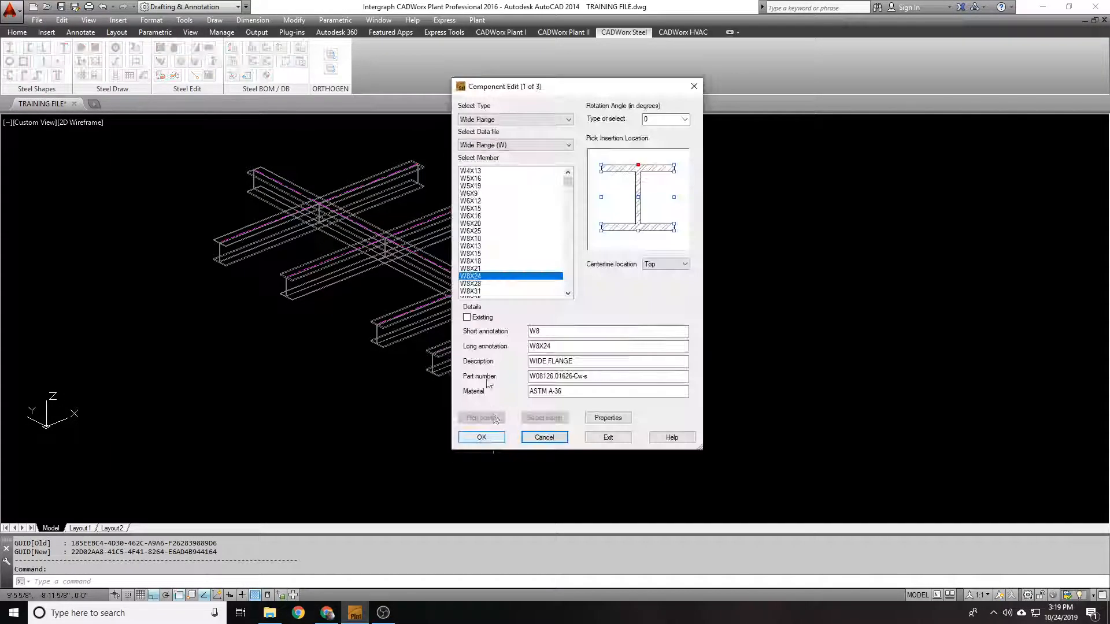
key("Escape")
key("Escape")
key("Escape")
key("Escape")
Union all five sections of the cross beam into one continuous member across the four parallel beams
scroll(578, 295, "up", 5)
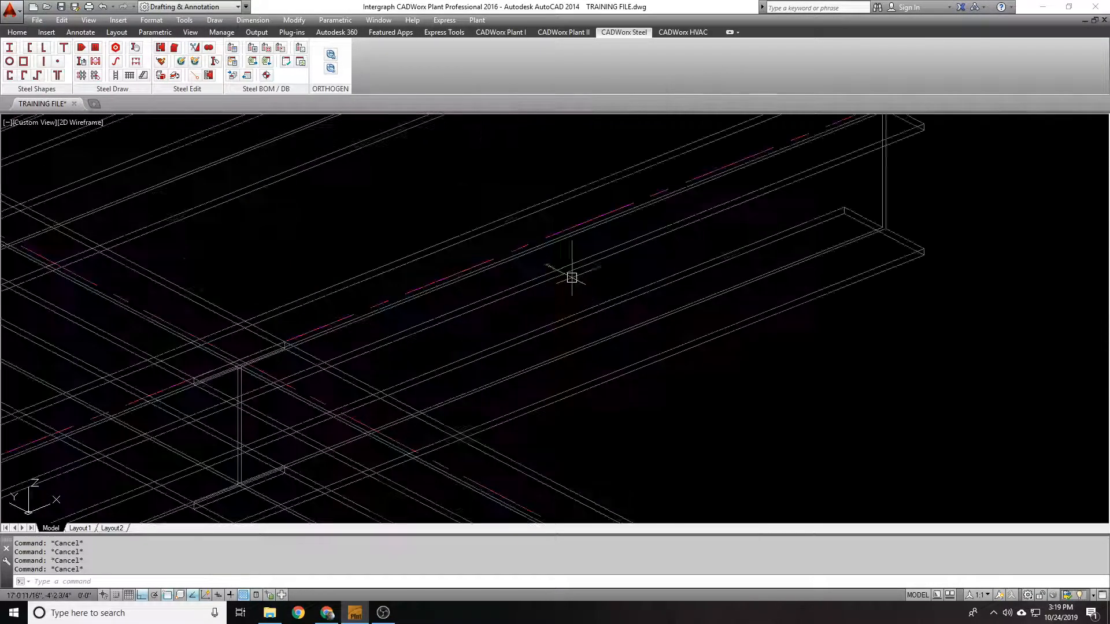
scroll(572, 278, "down", 6)
left_click(208, 50)
left_click(595, 335)
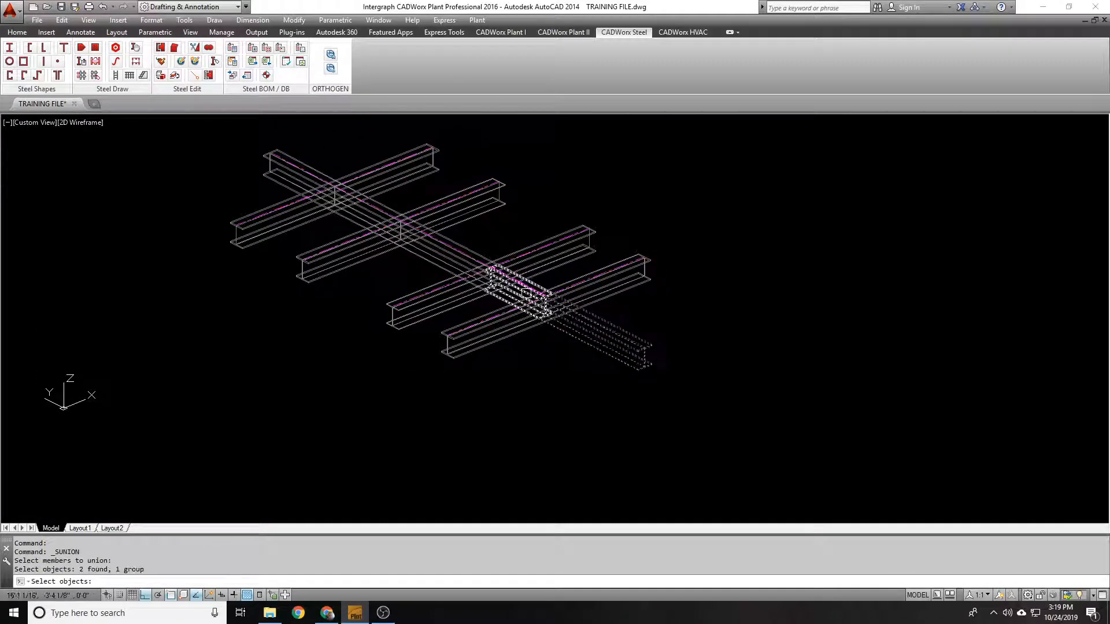
left_click(520, 291)
left_click(445, 249)
left_click(364, 205)
left_click(309, 180)
key("Return")
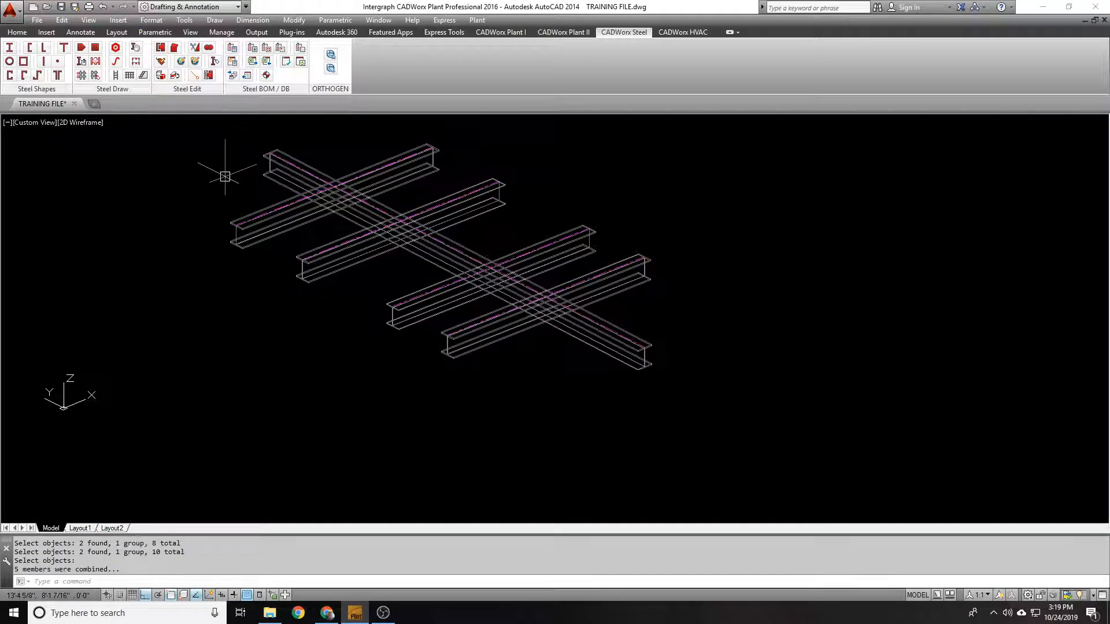
Undo the union of the five cross beam sections
type("u")
key("Return")
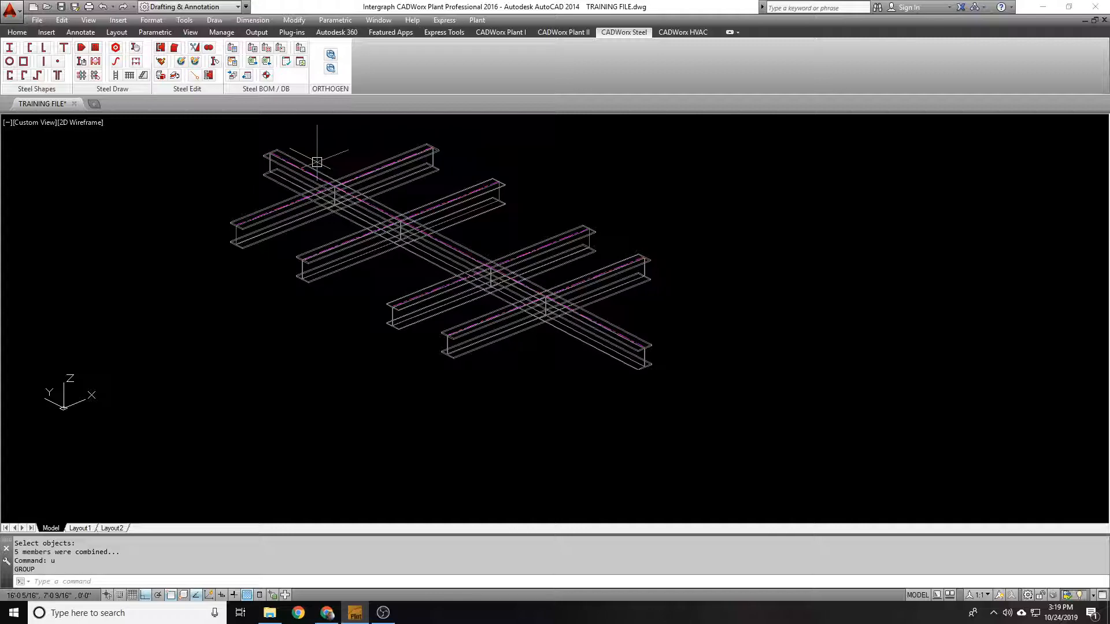